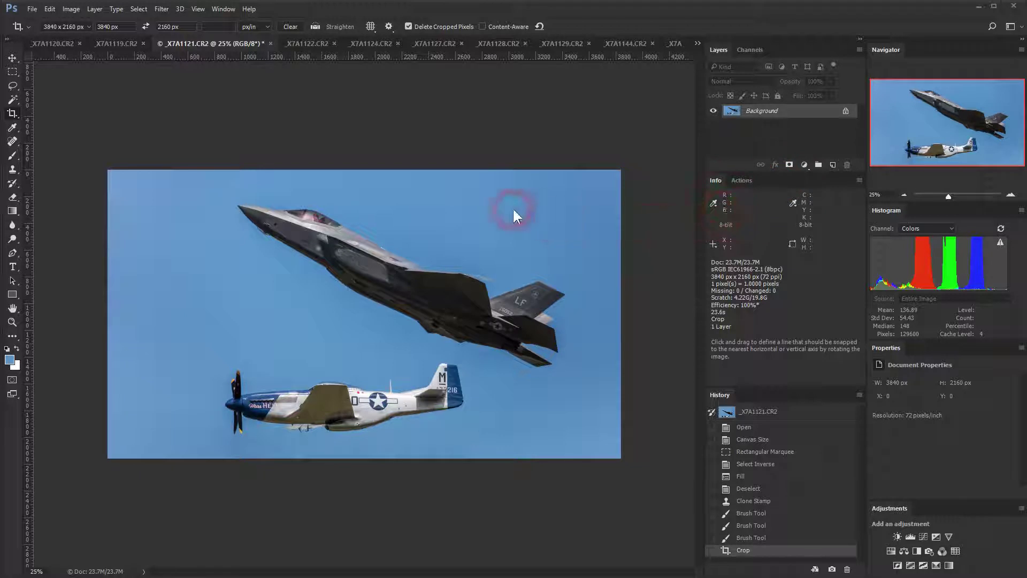
{"action": "left_click", "coordinate": [687, 302]}
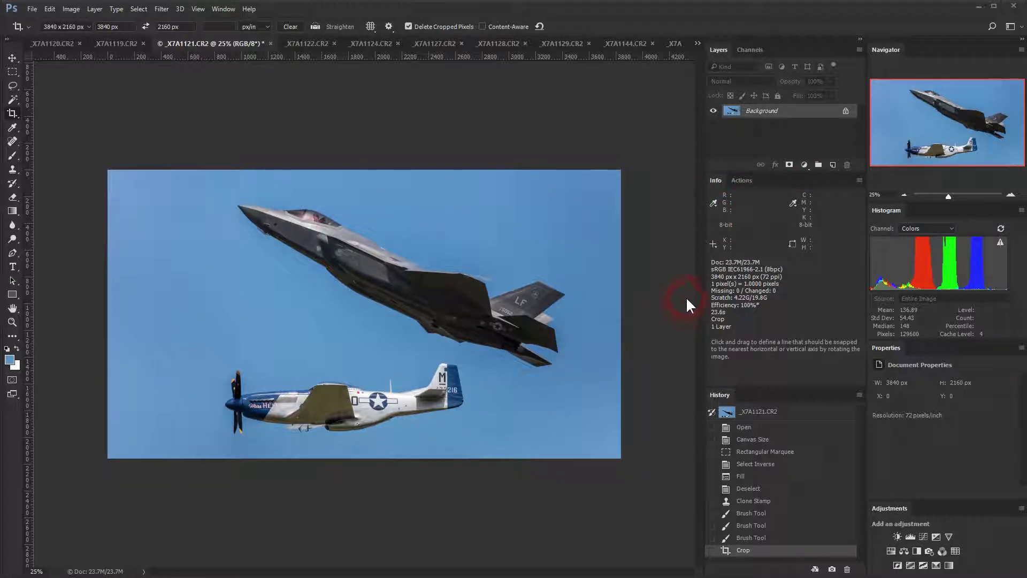
{"action": "left_click", "coordinate": [683, 269]}
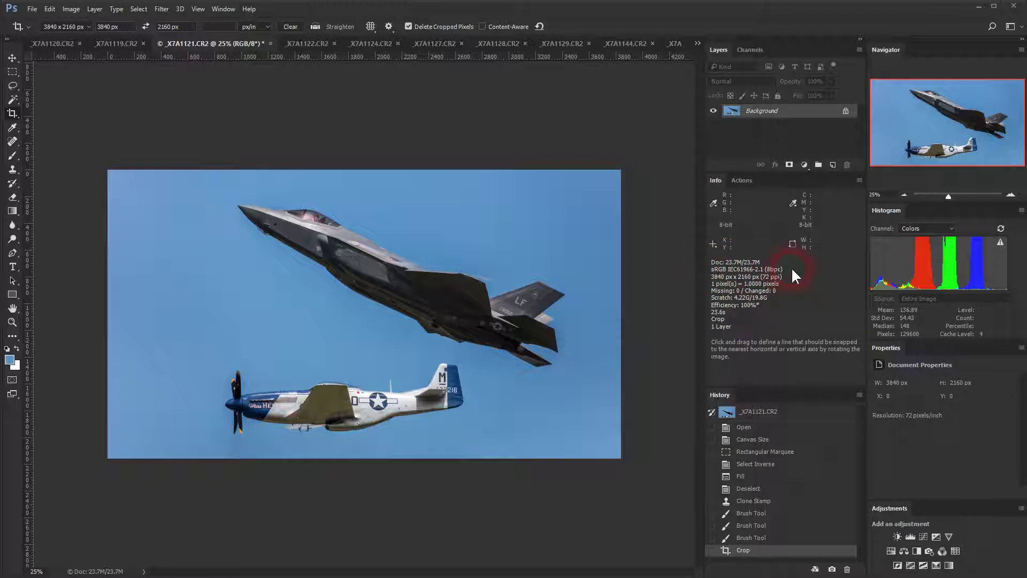
{"action": "left_click", "coordinate": [708, 276]}
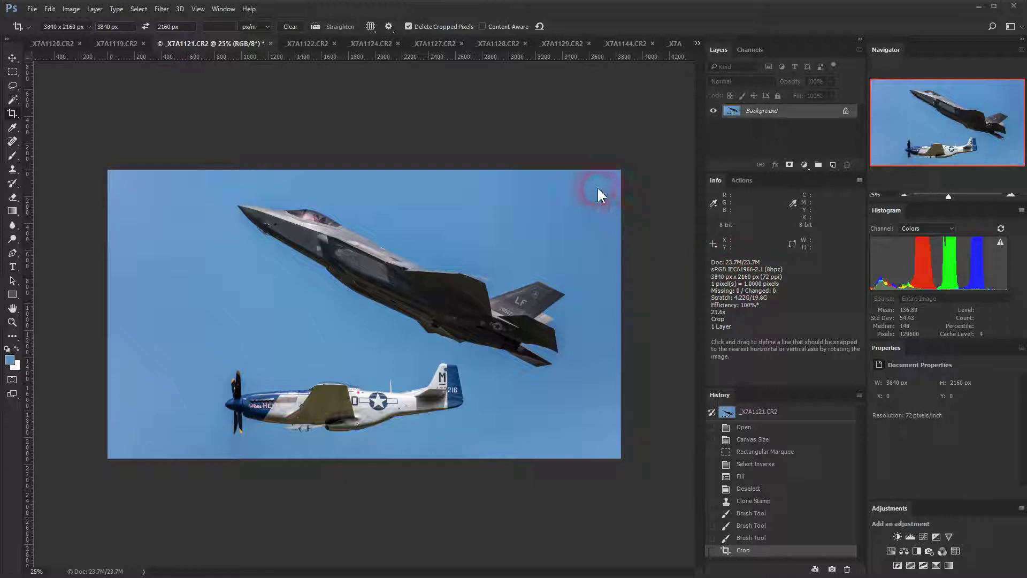
{"action": "left_click", "coordinate": [120, 412]}
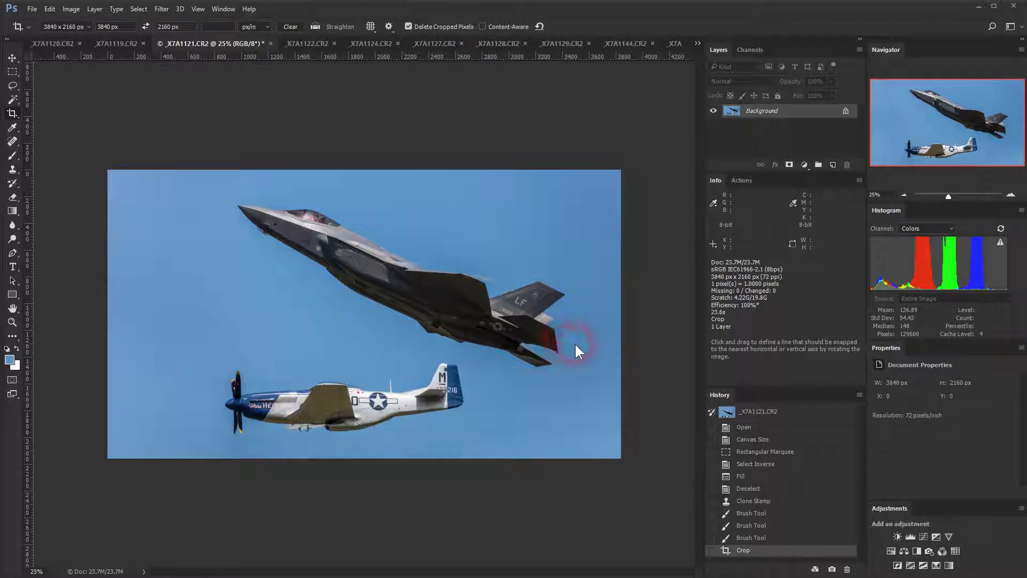
{"action": "left_click", "coordinate": [717, 387]}
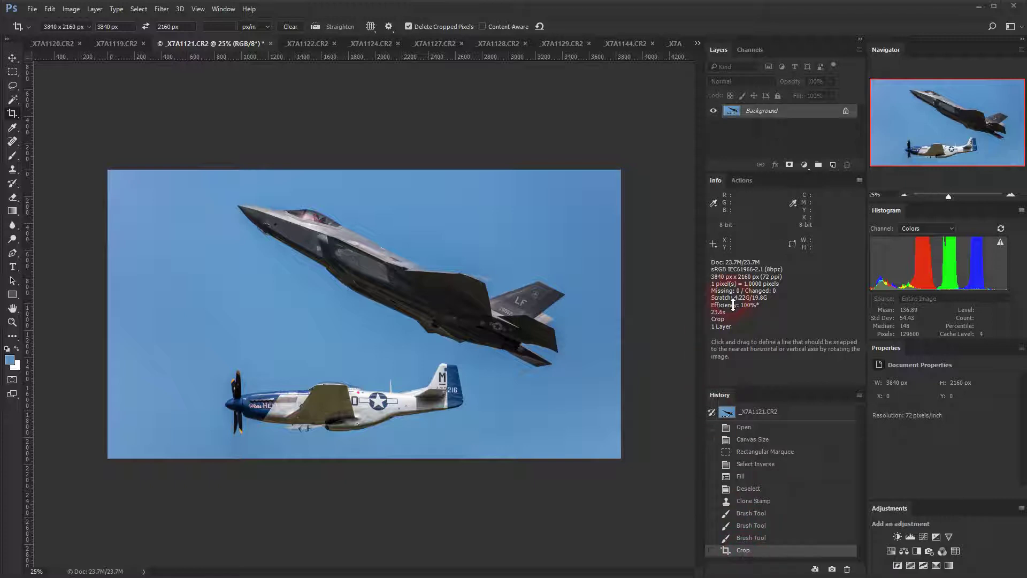
{"action": "left_click", "coordinate": [515, 252]}
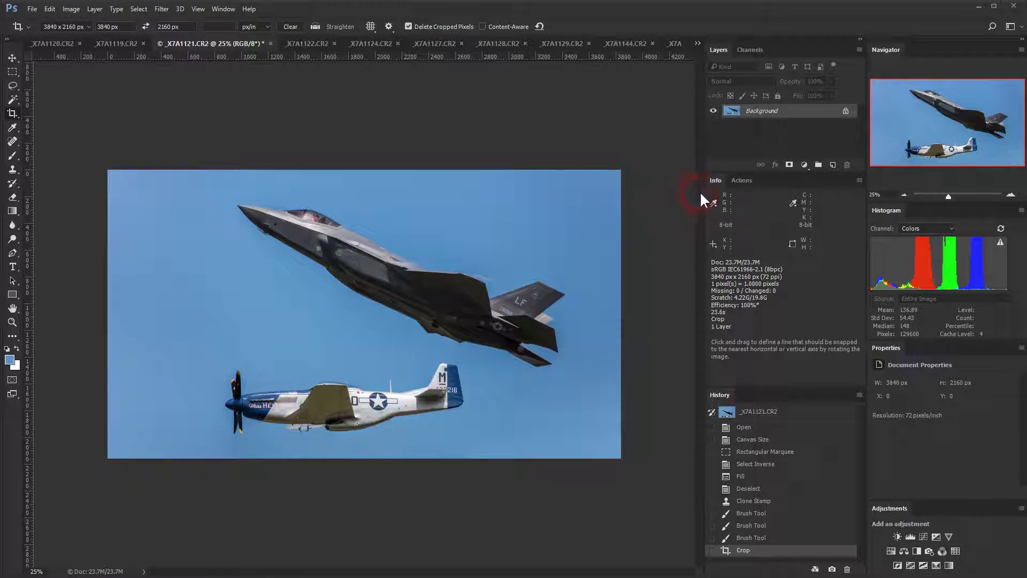
Create a new action named "PTE Full Screen" in the Demos action set and start recording it.
{"action": "left_click", "coordinate": [741, 180]}
{"action": "key", "text": "space"}
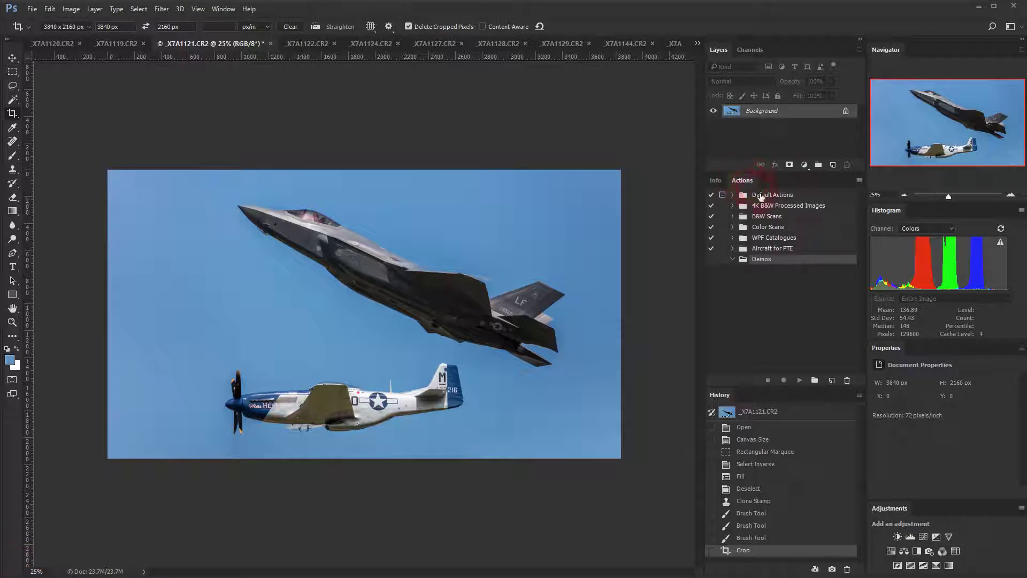
{"action": "left_click", "coordinate": [752, 261]}
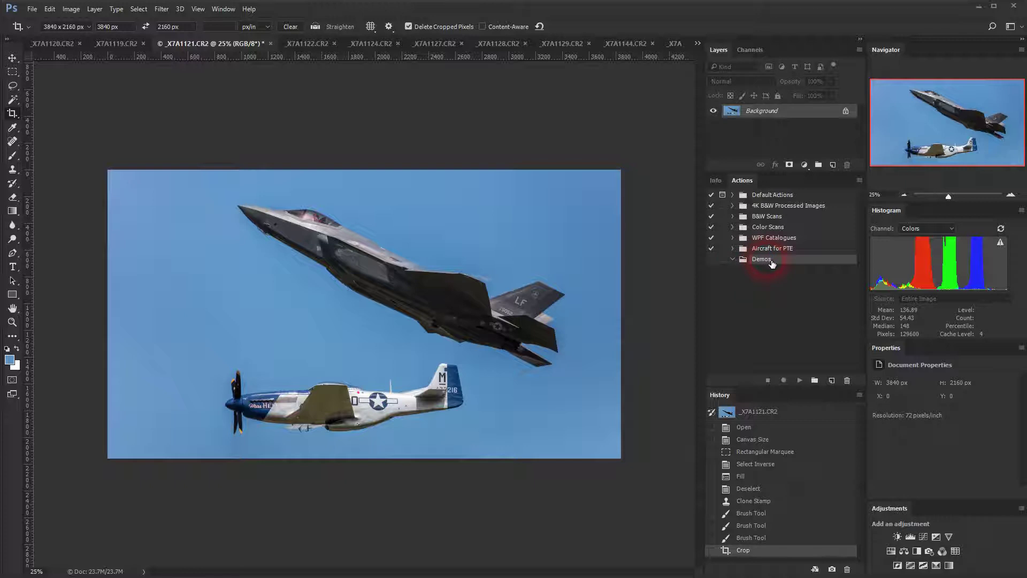
{"action": "left_click", "coordinate": [831, 380]}
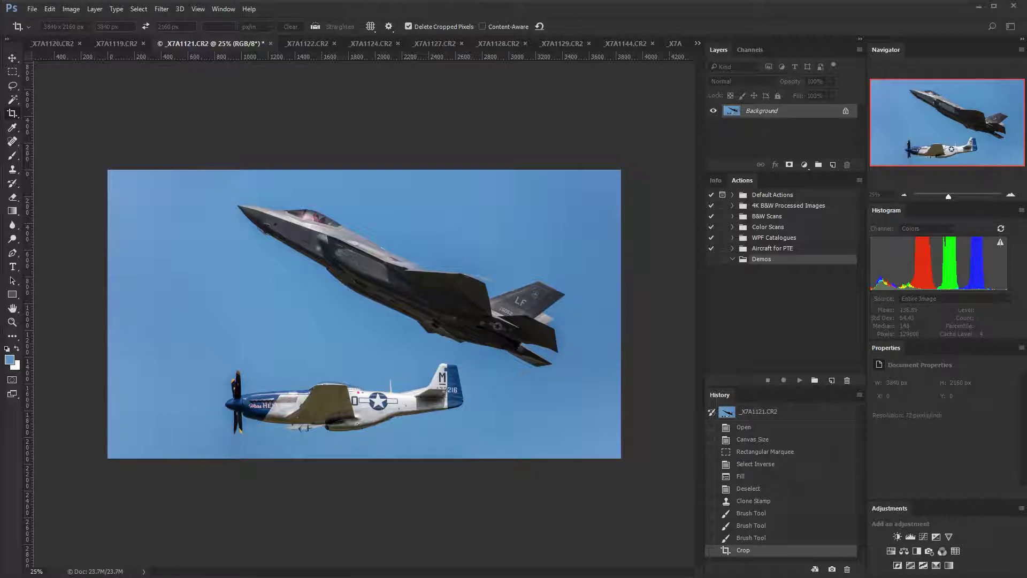
{"action": "left_click_drag", "start_coordinate": [821, 87], "coordinate": [538, 104]}
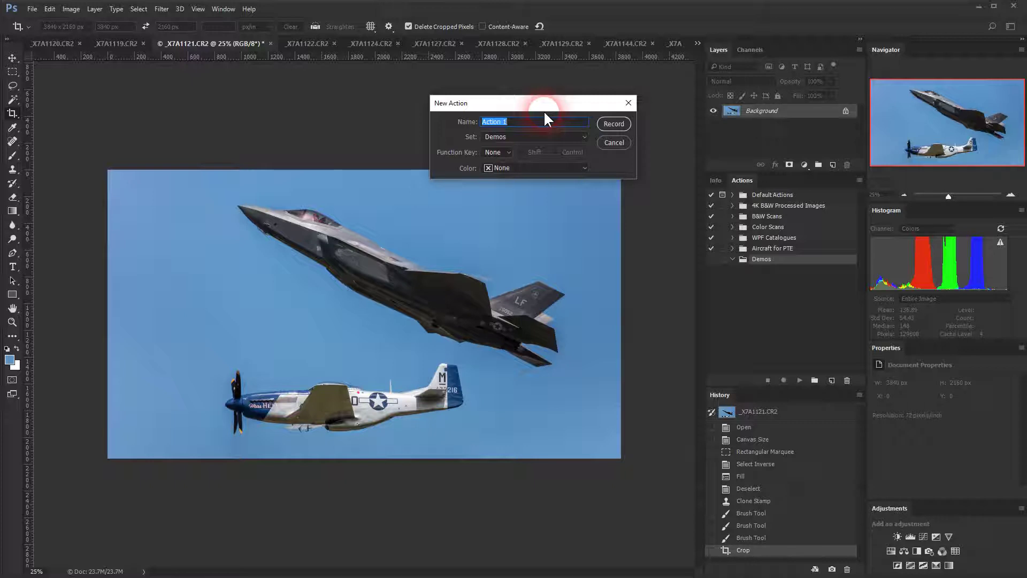
{"action": "type", "text": "PTE"}
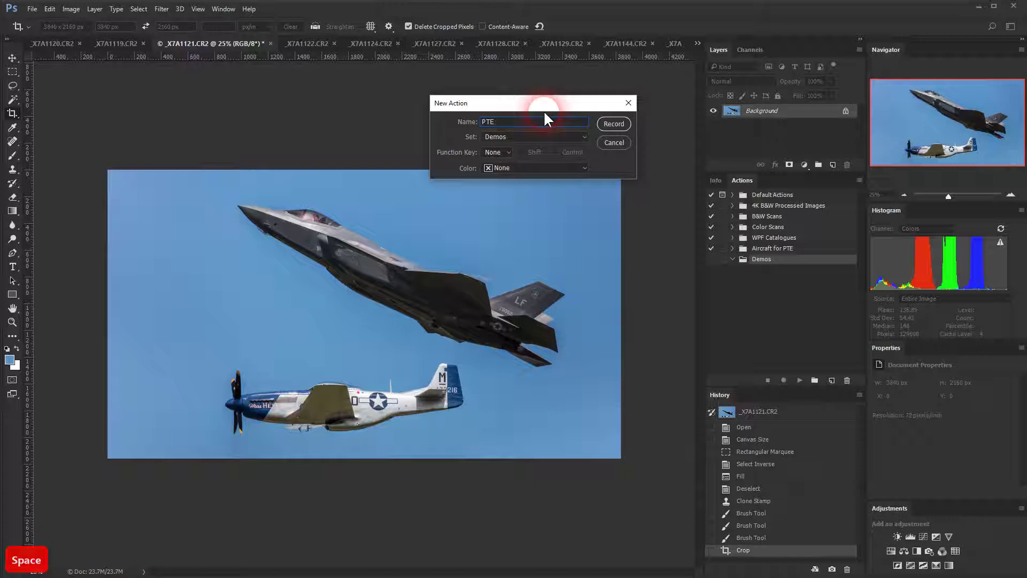
{"action": "type", "text": " Full Screen"}
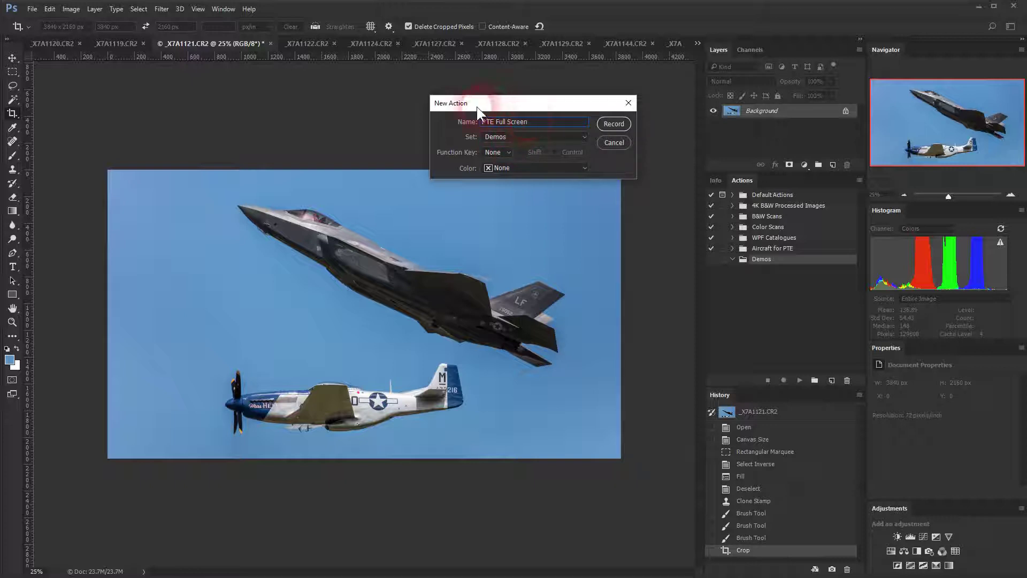
{"action": "left_click", "coordinate": [613, 124]}
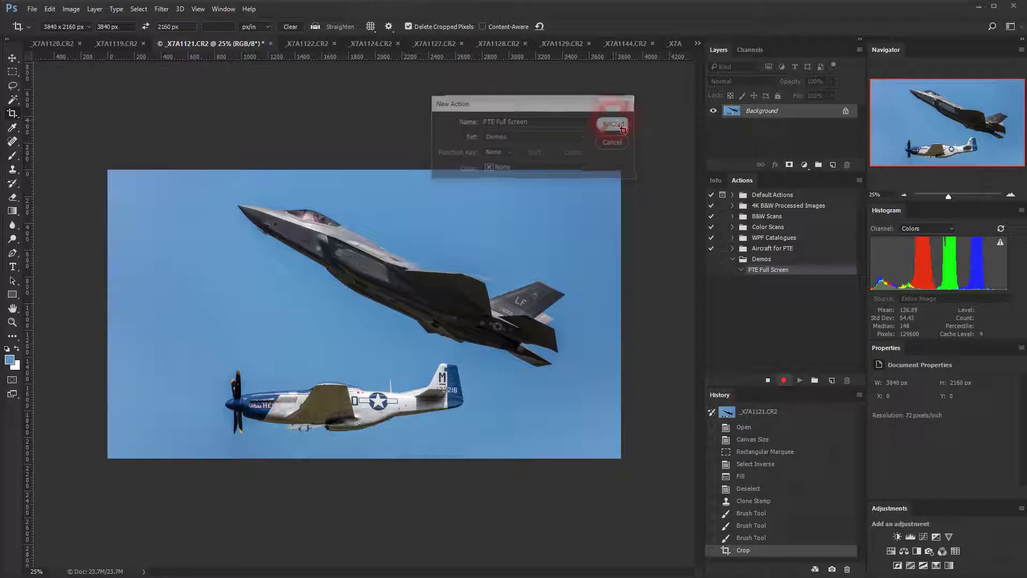
Examine the jet's canopy and the markings on its nose at 200% magnification.
{"action": "left_click_drag", "start_coordinate": [786, 276], "coordinate": [793, 327]}
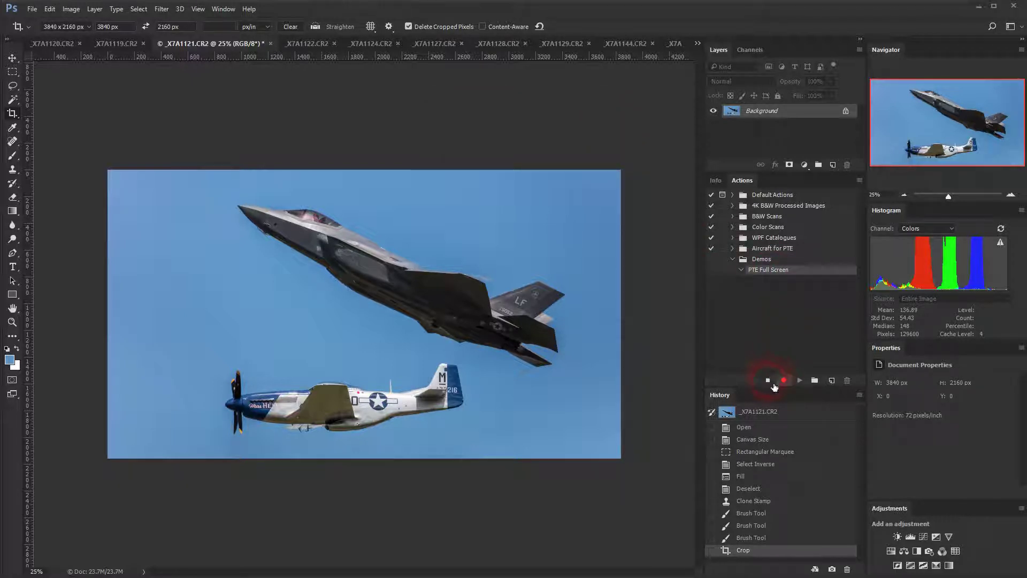
{"action": "left_click_drag", "start_coordinate": [794, 386], "coordinate": [369, 283]}
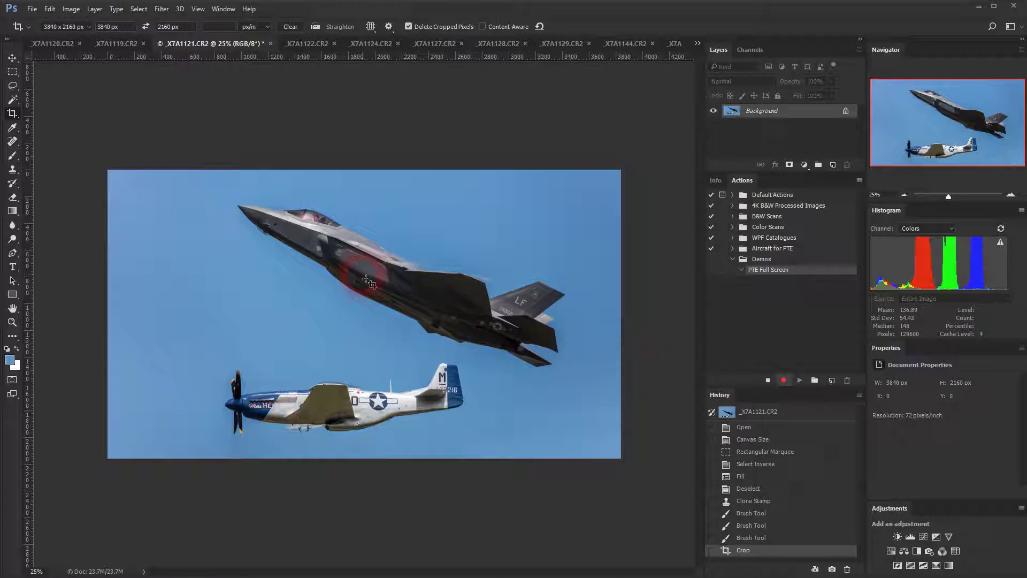
{"action": "left_click_drag", "start_coordinate": [369, 284], "coordinate": [375, 288]}
{"action": "left_click", "coordinate": [384, 295], "text": "ctrl"}
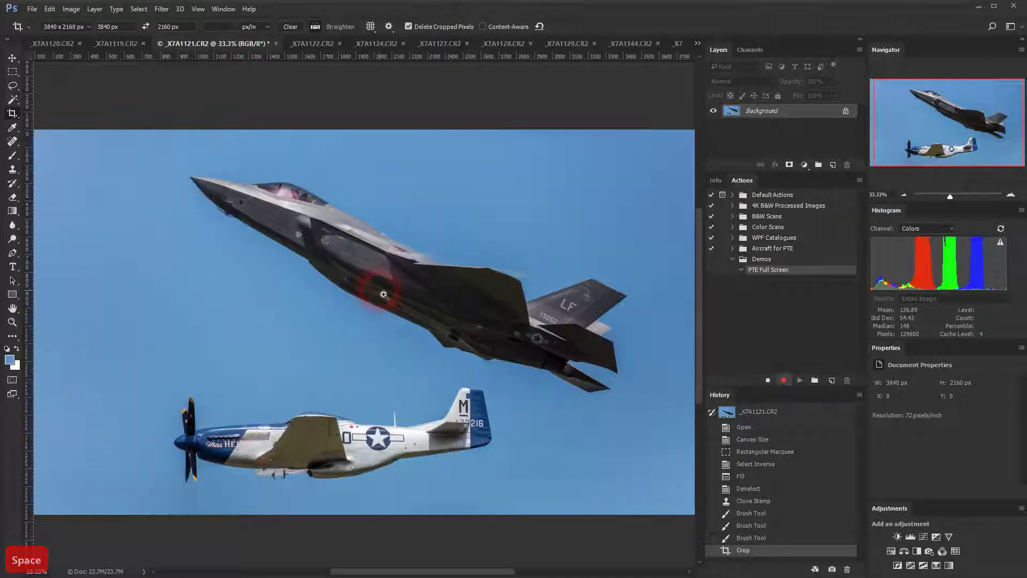
{"action": "left_click", "coordinate": [383, 294], "text": "ctrl"}
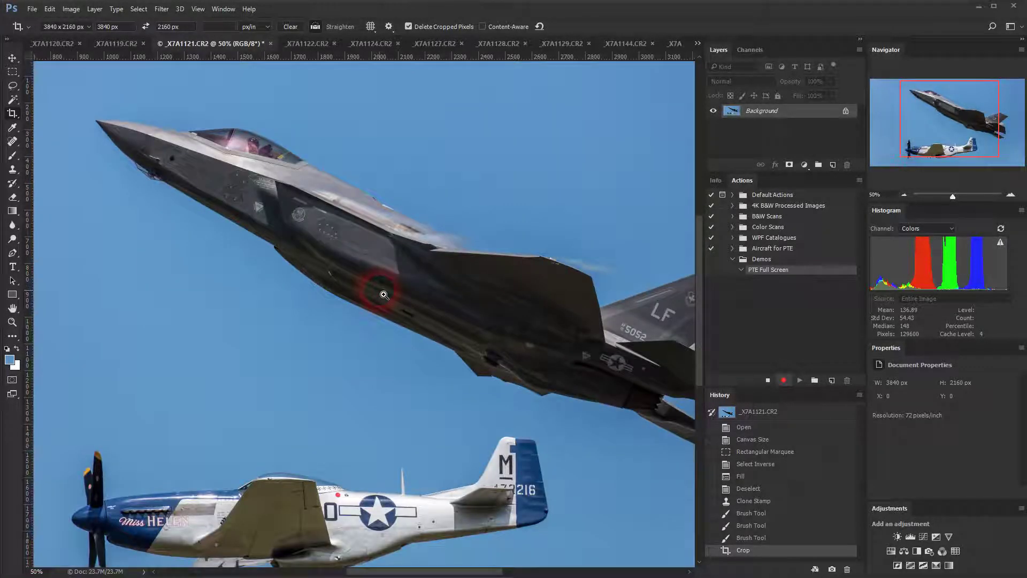
{"action": "left_click", "coordinate": [383, 295], "text": "ctrl"}
{"action": "left_click", "coordinate": [383, 294], "text": "ctrl"}
{"action": "left_click", "coordinate": [383, 295], "text": "ctrl"}
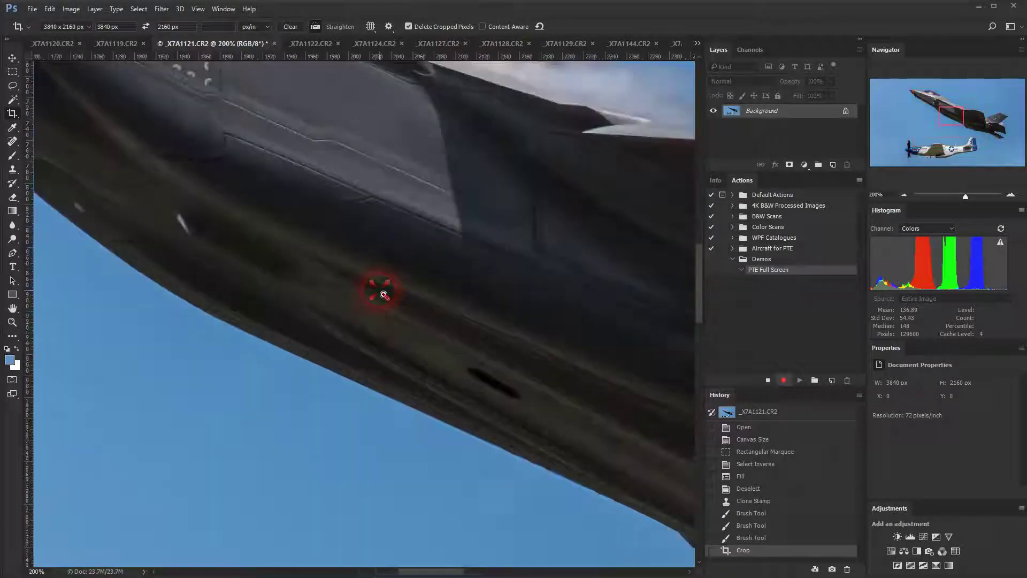
{"action": "left_click_drag", "start_coordinate": [403, 174], "coordinate": [551, 408]}
{"action": "left_click_drag", "start_coordinate": [294, 256], "coordinate": [568, 428]}
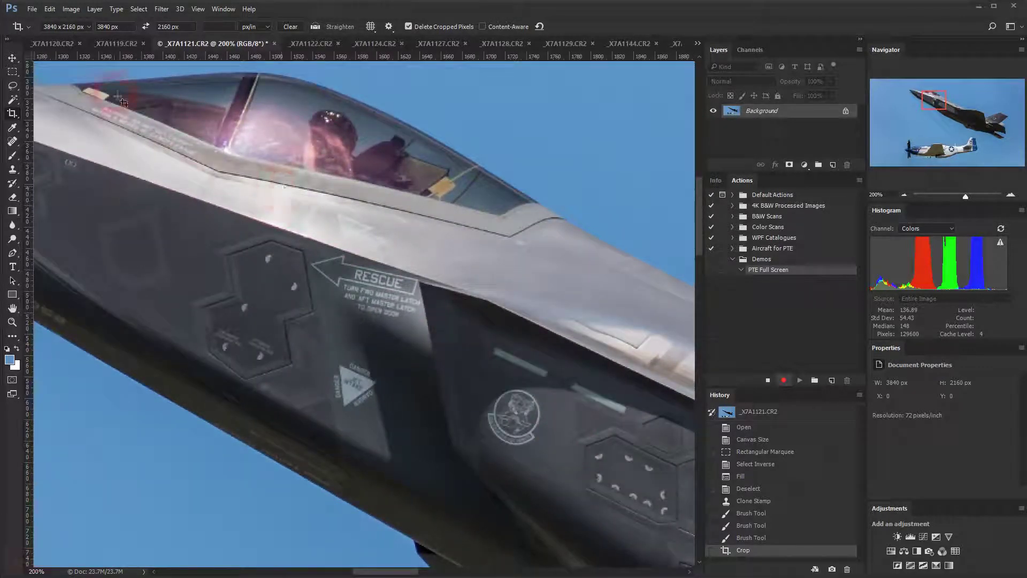
Open the Unsharp Mask filter and frame its preview on the jet's RESCUE marking, keeping the canopy area uncovered.
{"action": "left_click", "coordinate": [163, 9]}
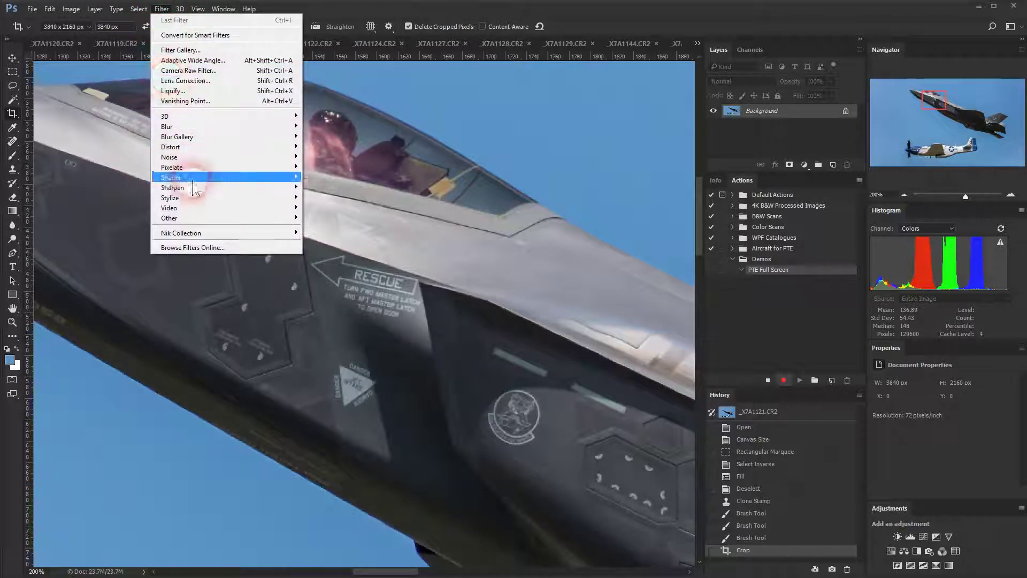
{"action": "mouse_move", "coordinate": [193, 188]}
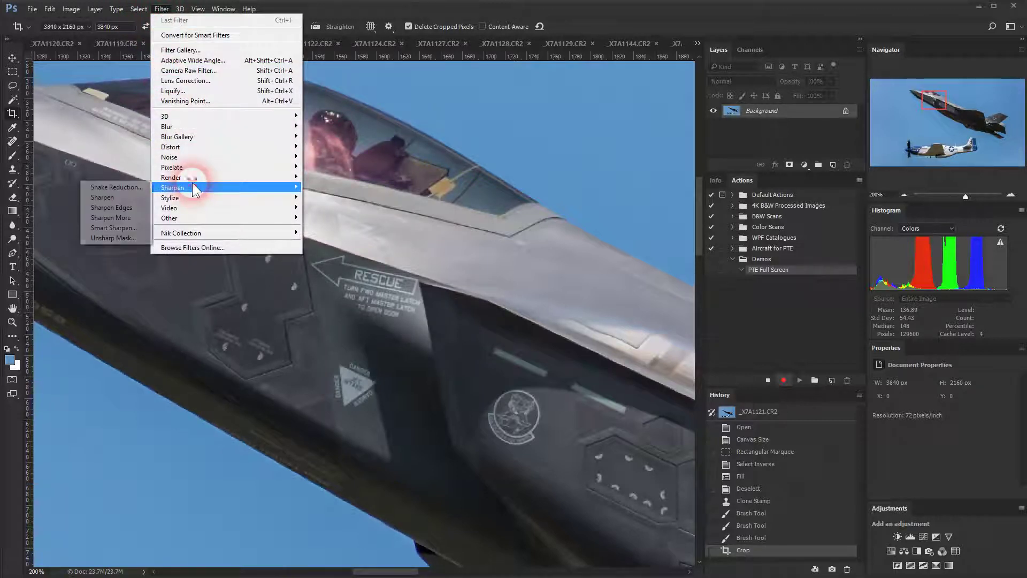
{"action": "left_click", "coordinate": [110, 236]}
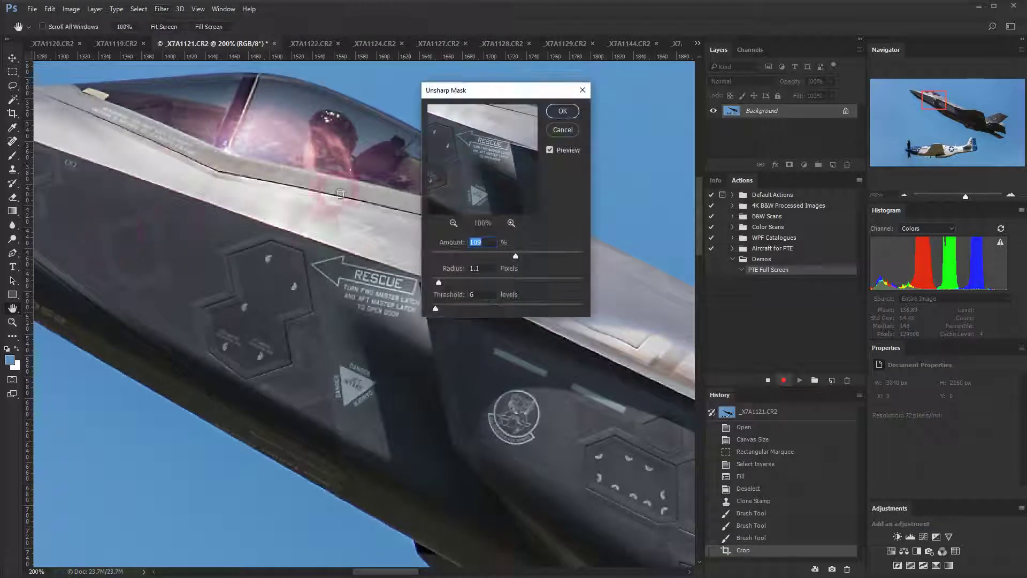
{"action": "left_click_drag", "start_coordinate": [529, 94], "coordinate": [604, 92]}
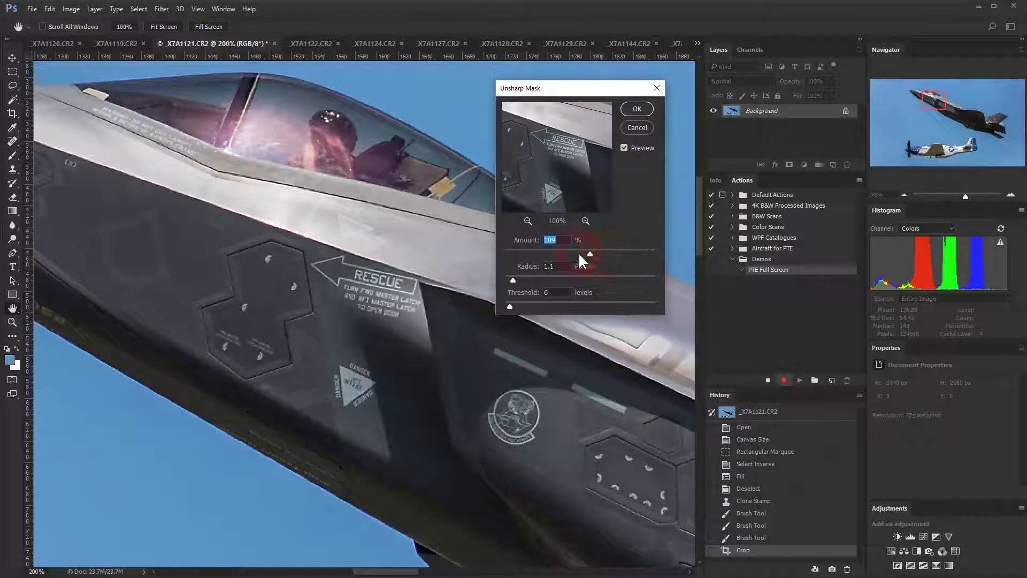
{"action": "left_click", "coordinate": [563, 92]}
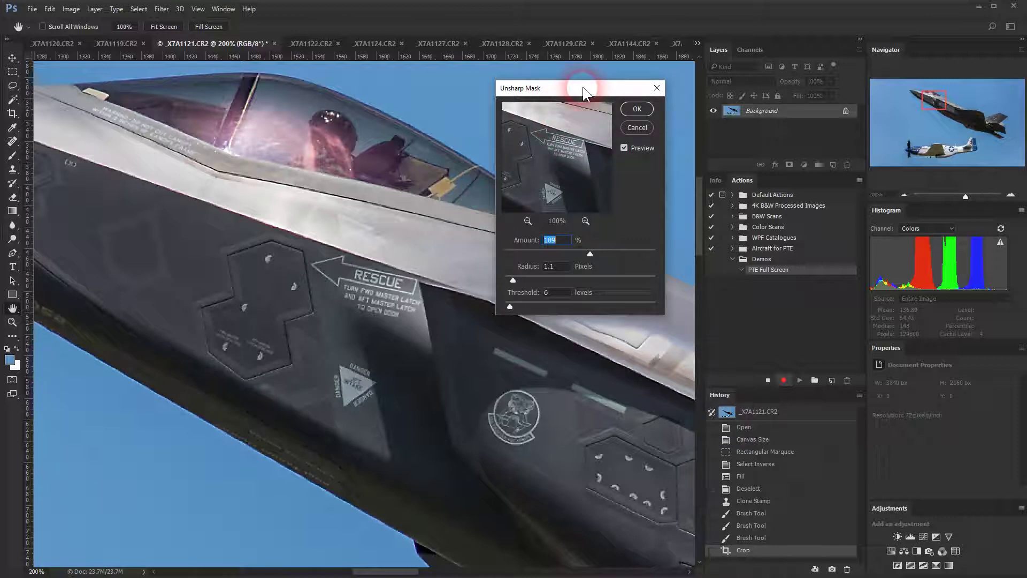
{"action": "left_click_drag", "start_coordinate": [587, 90], "coordinate": [554, 93]}
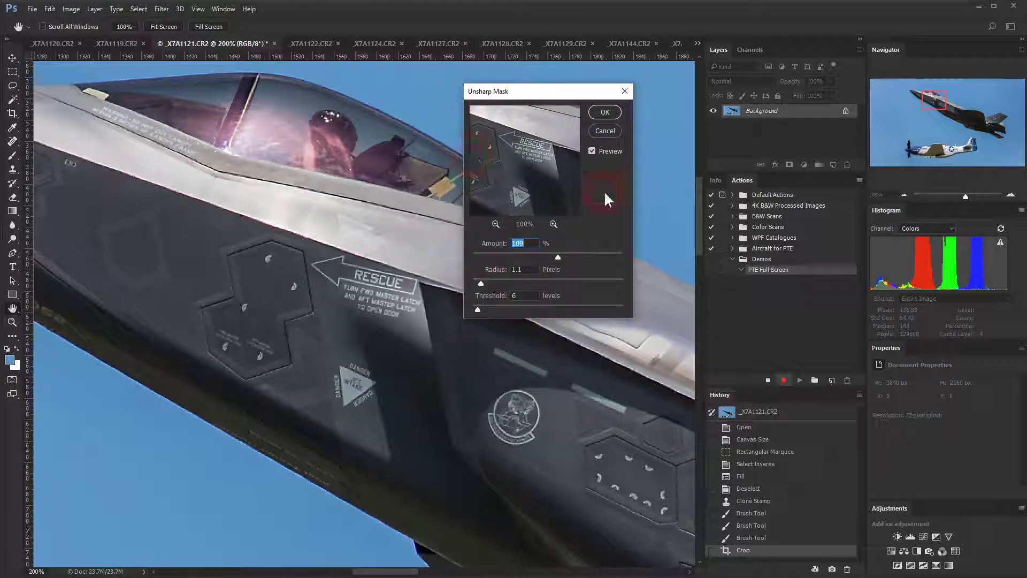
{"action": "left_click_drag", "start_coordinate": [546, 97], "coordinate": [602, 91]}
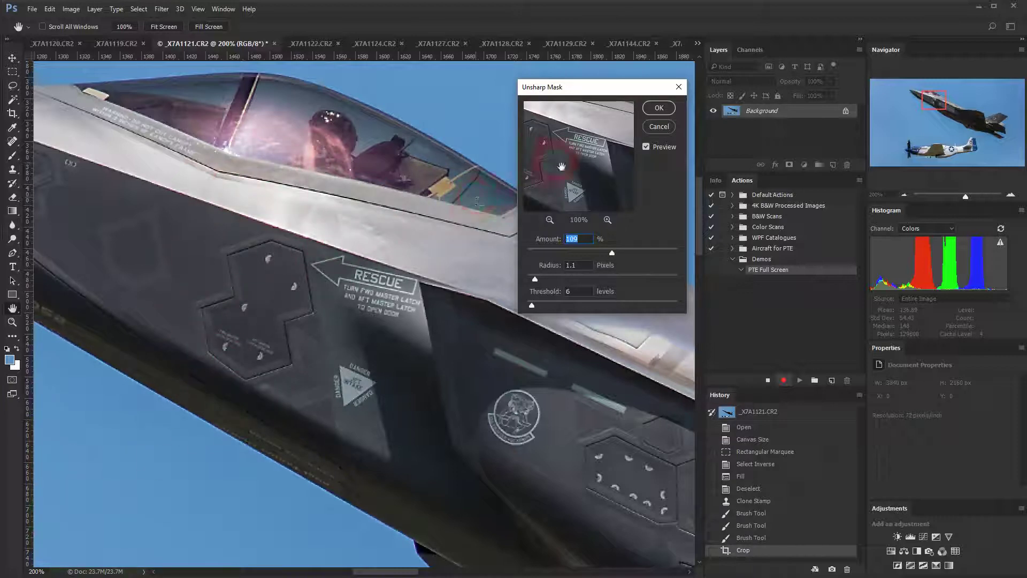
{"action": "left_click_drag", "start_coordinate": [595, 147], "coordinate": [578, 166]}
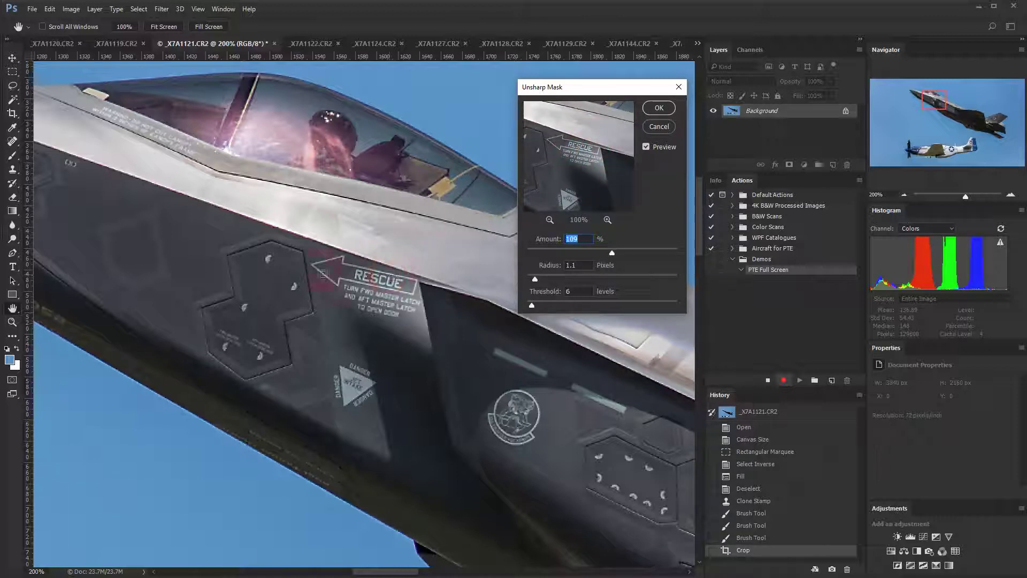
Try Unsharp Mask with amount 76% and radius 0.9 pixels, compare the jet with and without the preview, and discard the filter.
{"action": "left_click_drag", "start_coordinate": [612, 252], "coordinate": [676, 251]}
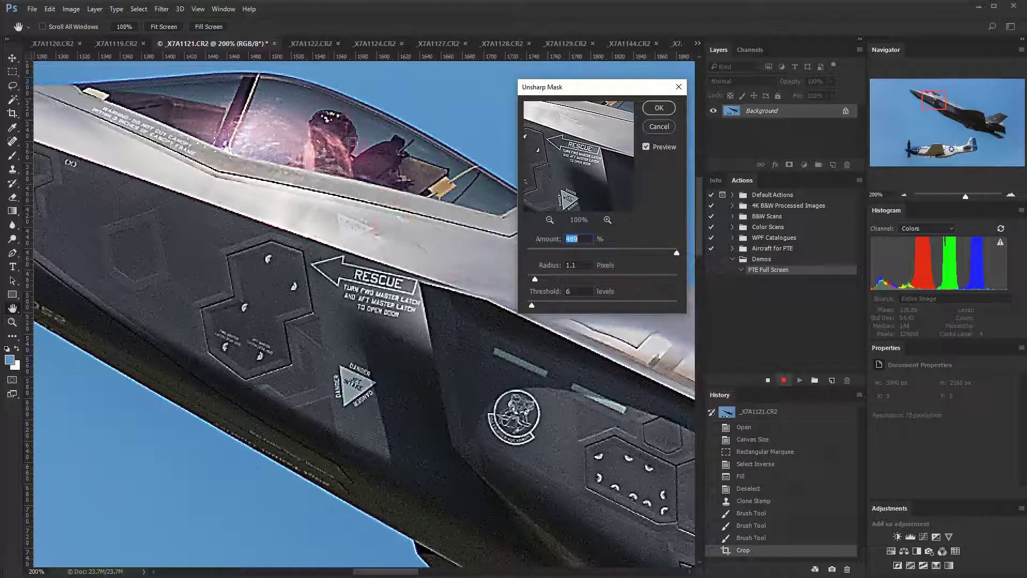
{"action": "left_click", "coordinate": [587, 248]}
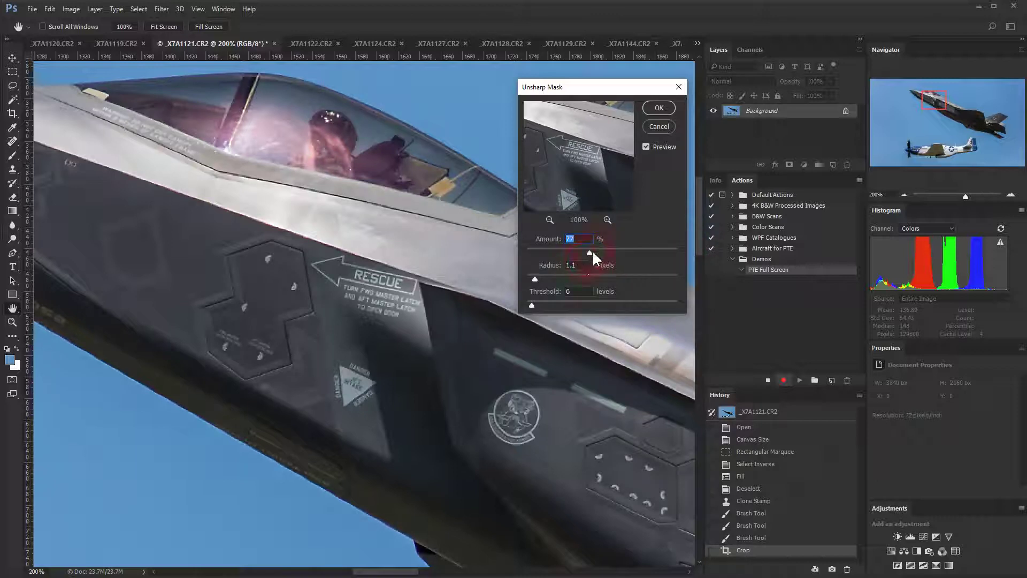
{"action": "left_click", "coordinate": [533, 278]}
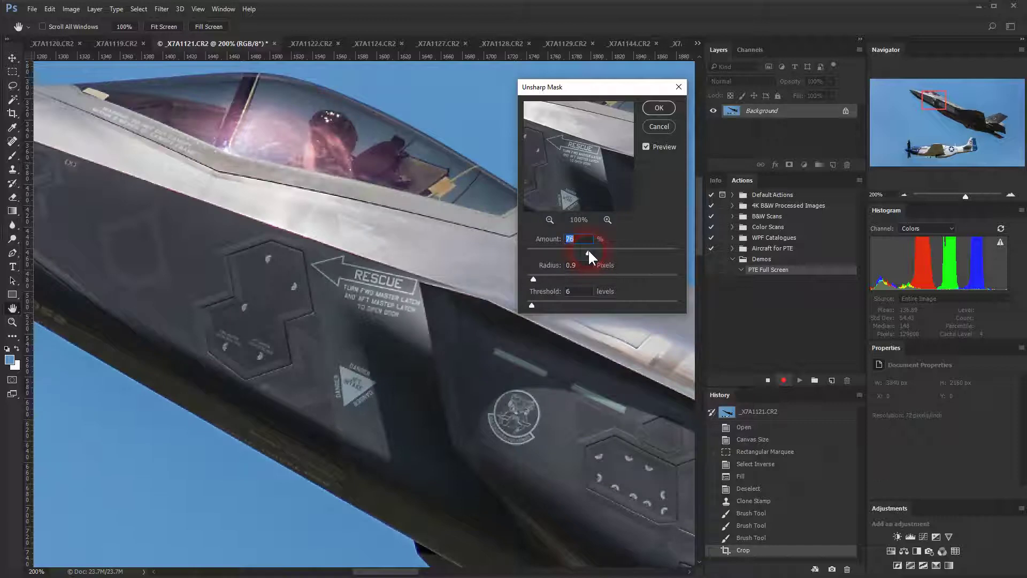
{"action": "left_click", "coordinate": [646, 146]}
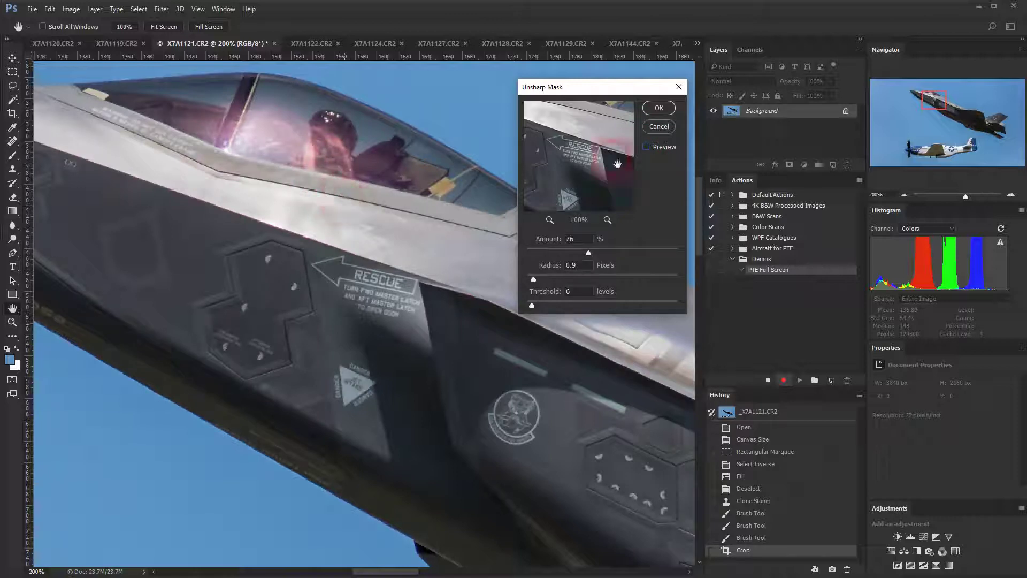
{"action": "left_click", "coordinate": [646, 148]}
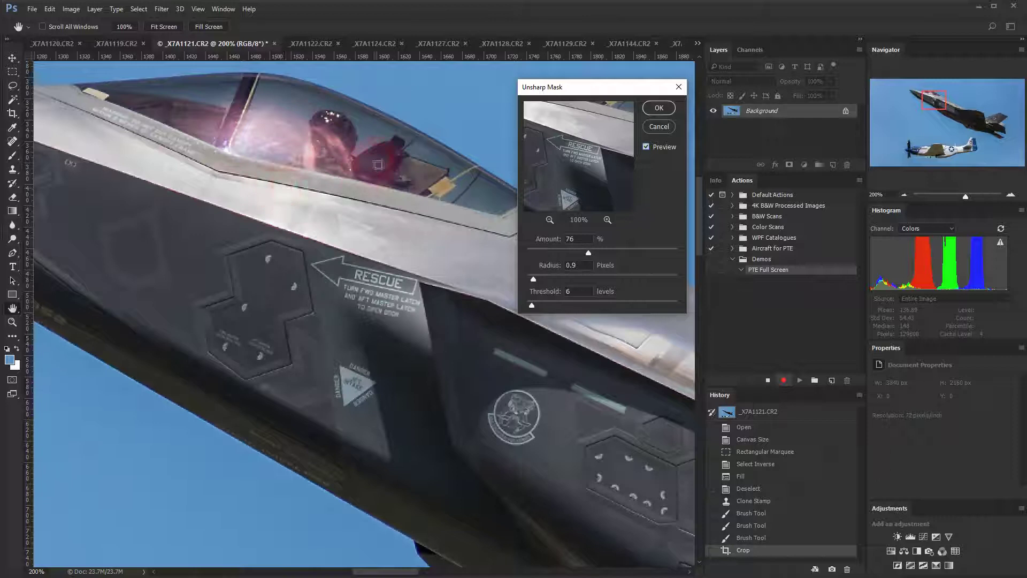
{"action": "left_click", "coordinate": [659, 127]}
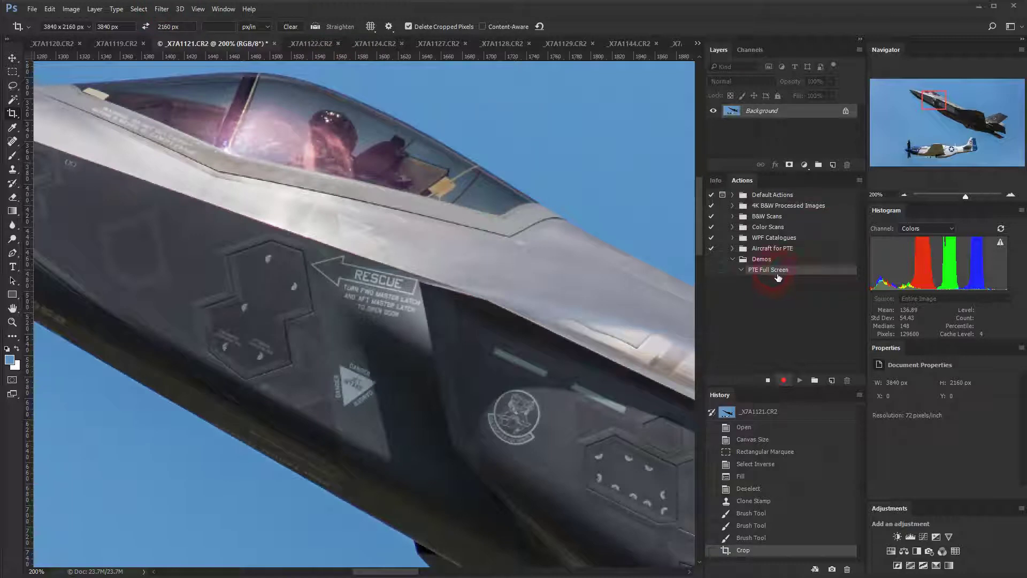
Open the Smart Sharpen filter and frame its preview at 200% on the jet's RESCUE marking and round fuselage badge.
{"action": "left_click", "coordinate": [162, 11]}
{"action": "mouse_move", "coordinate": [167, 189]}
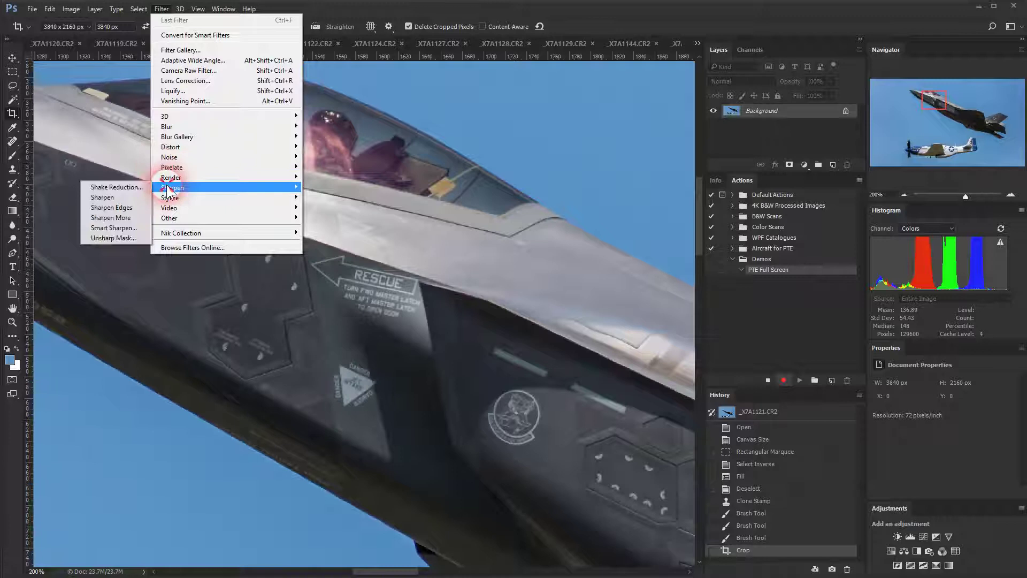
{"action": "left_click", "coordinate": [115, 230]}
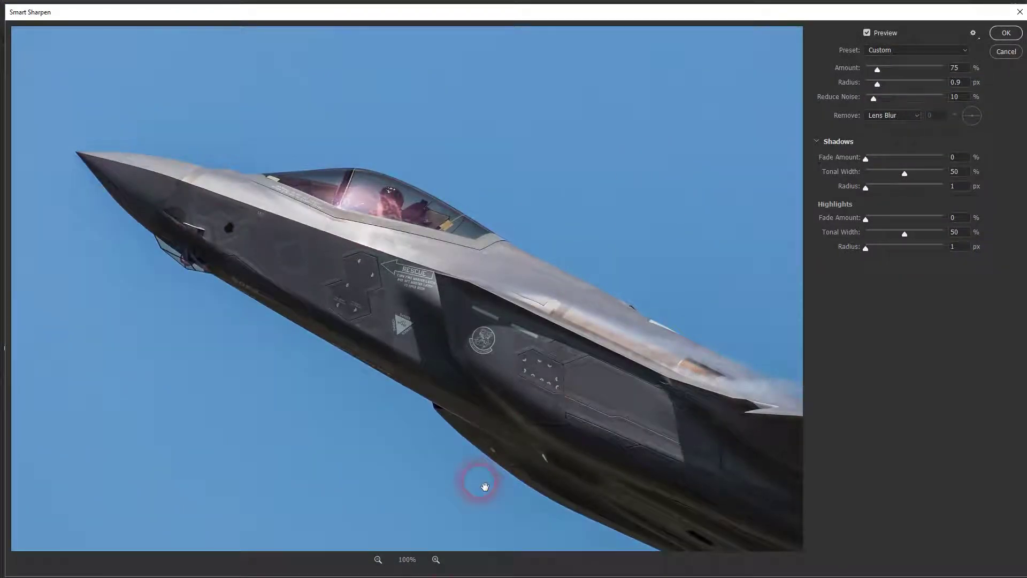
{"action": "left_click", "coordinate": [435, 560]}
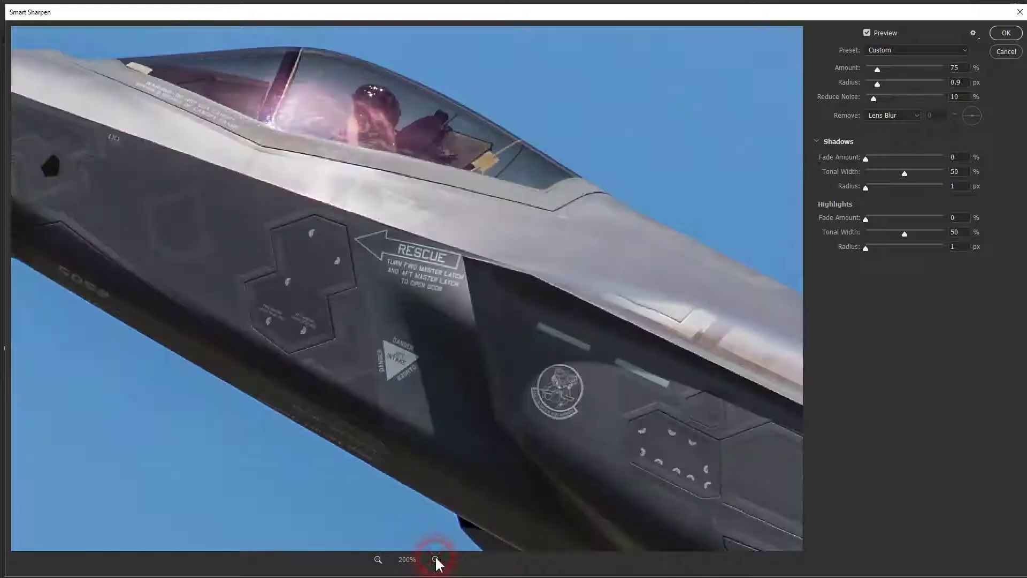
{"action": "left_click_drag", "start_coordinate": [446, 281], "coordinate": [300, 223]}
{"action": "left_click", "coordinate": [886, 233]}
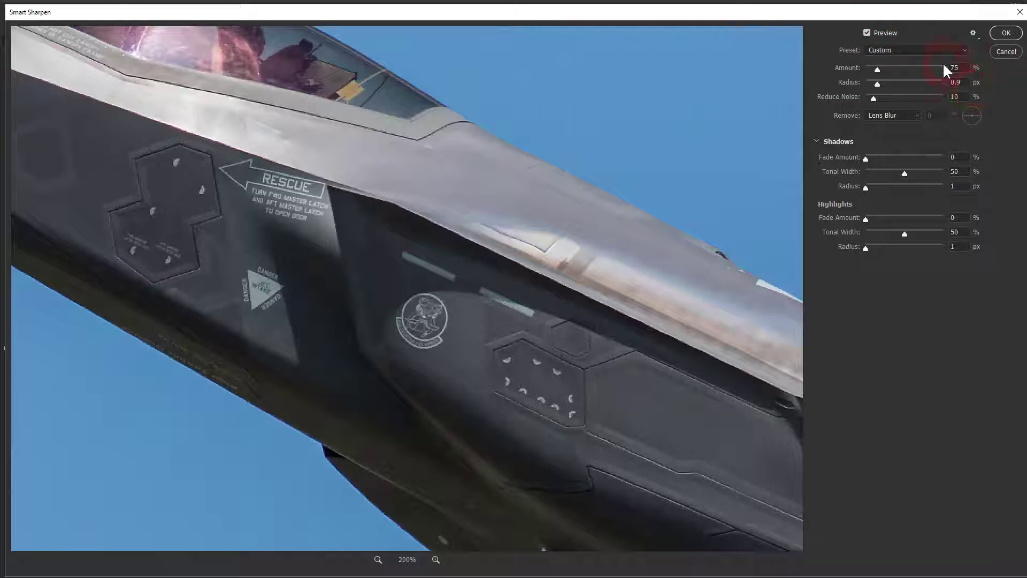
Test the extremes of Smart Sharpen's amount and noise reduction, settling on amount 72% and Reduce Noise 8%.
{"action": "left_click_drag", "start_coordinate": [877, 69], "coordinate": [875, 67]}
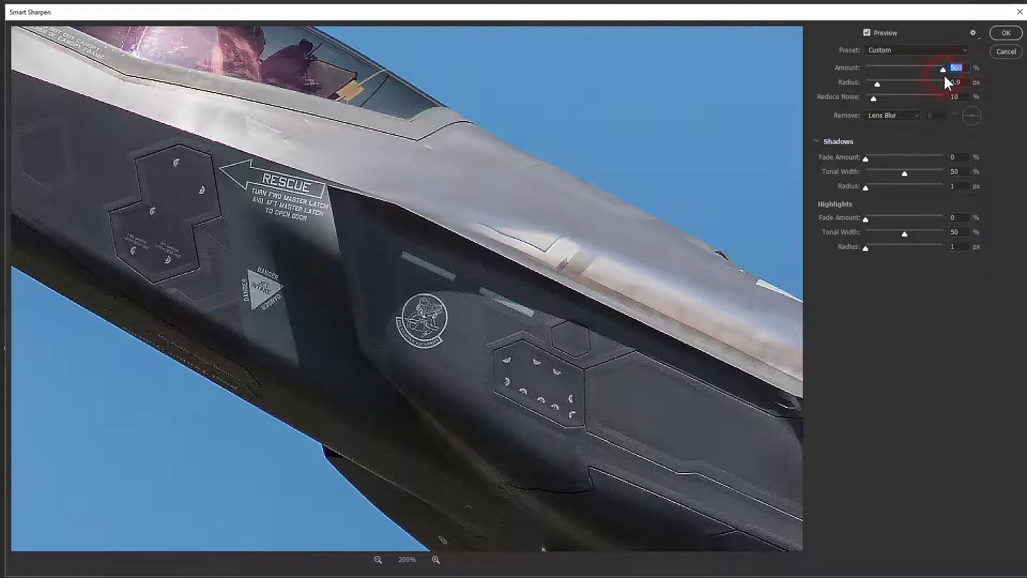
{"action": "left_click_drag", "start_coordinate": [942, 68], "coordinate": [877, 65]}
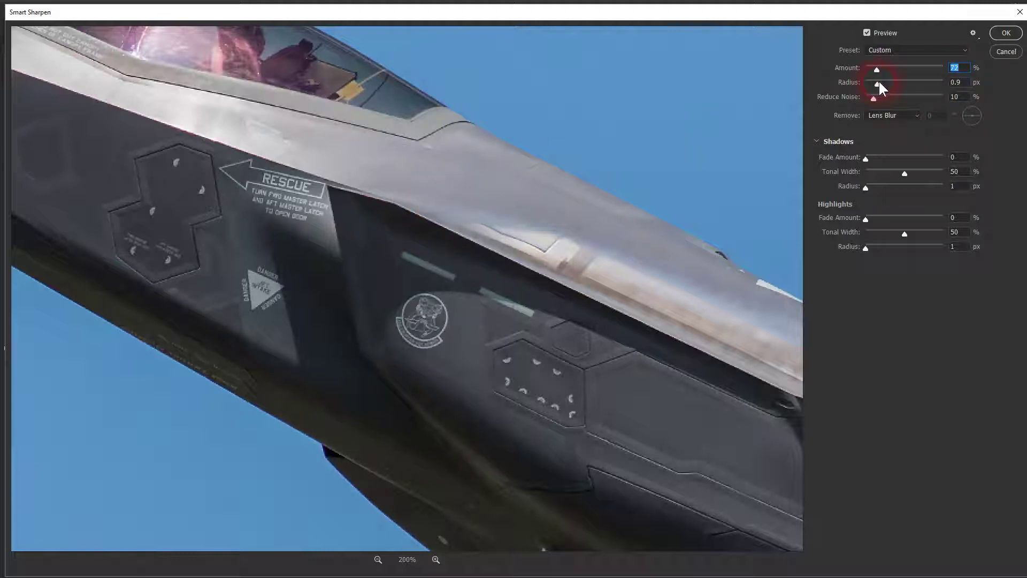
{"action": "left_click_drag", "start_coordinate": [872, 97], "coordinate": [939, 98]}
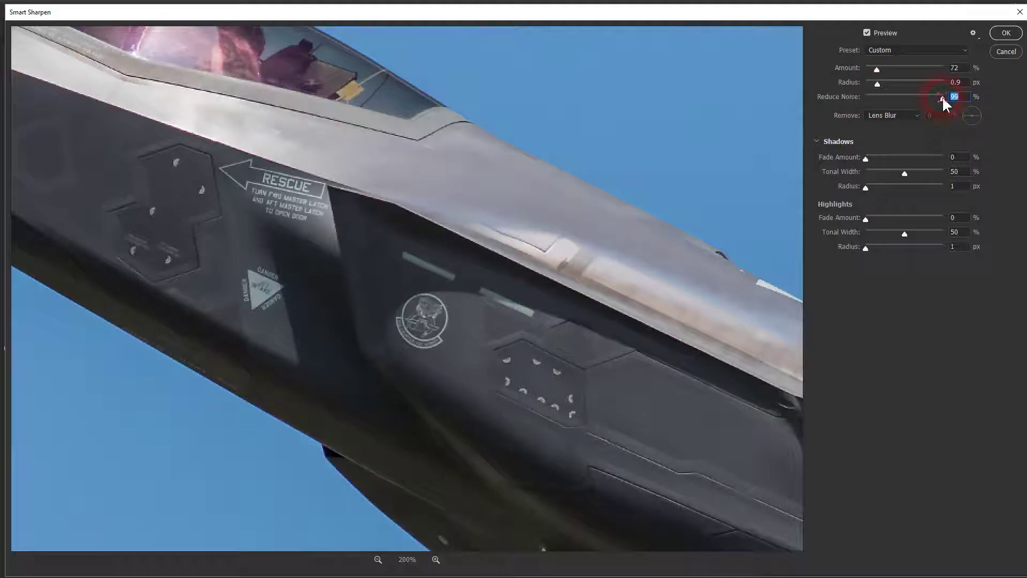
{"action": "left_click_drag", "start_coordinate": [916, 98], "coordinate": [861, 100]}
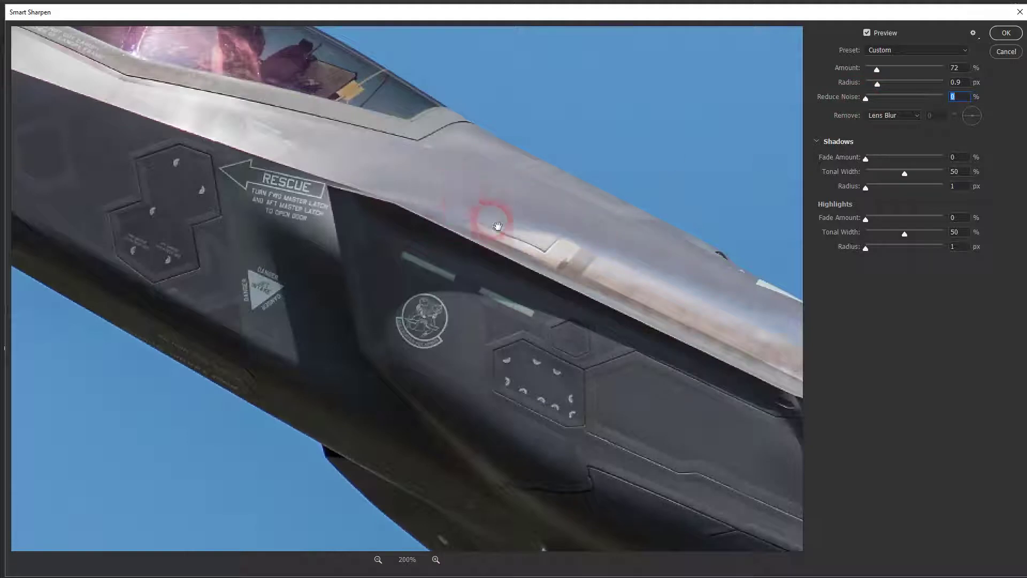
{"action": "left_click_drag", "start_coordinate": [864, 98], "coordinate": [977, 97]}
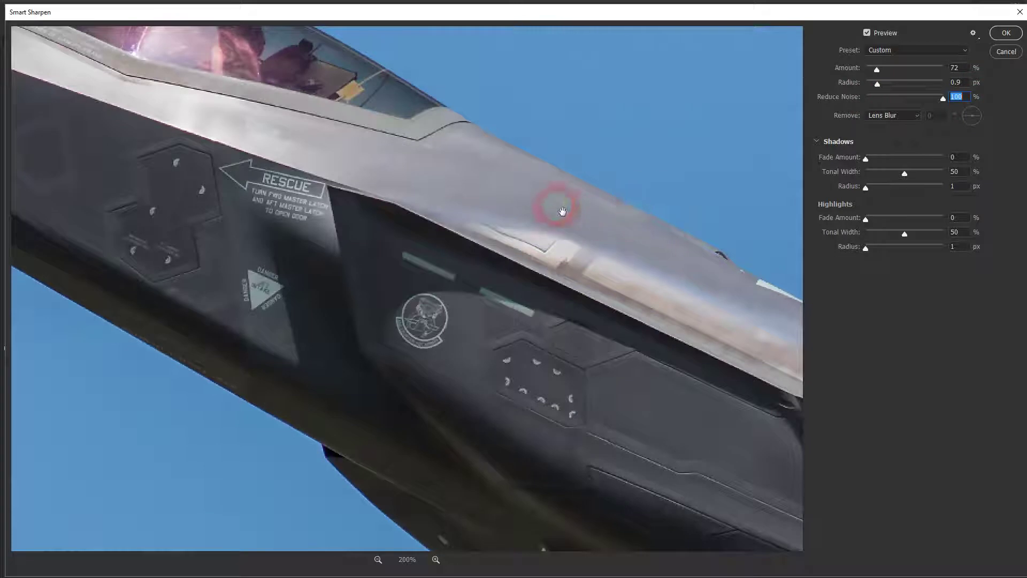
{"action": "left_click_drag", "start_coordinate": [876, 97], "coordinate": [869, 97]}
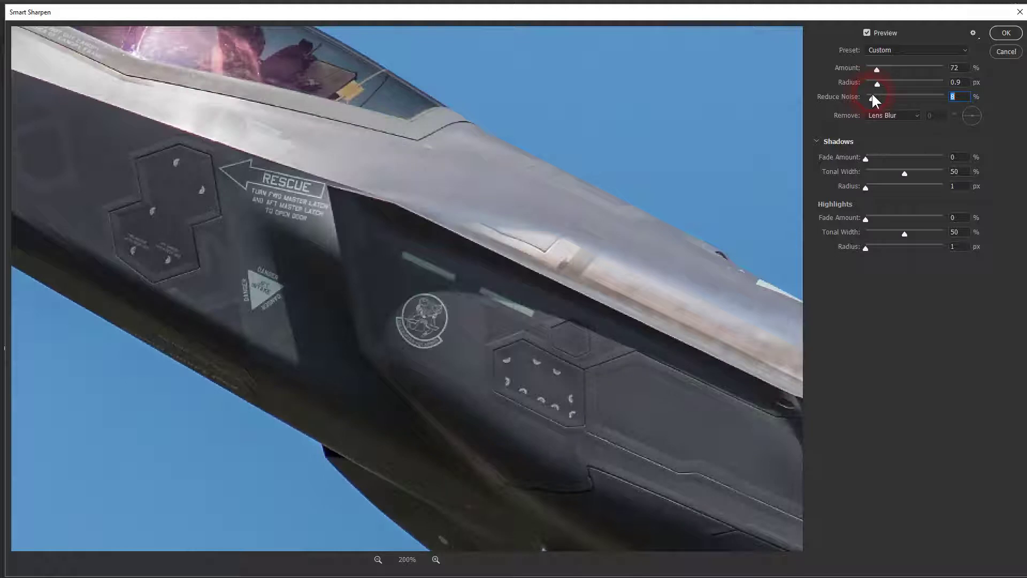
Keep Lens Blur as the blur type to remove and apply Smart Sharpen to the photo.
{"action": "left_click", "coordinate": [916, 116]}
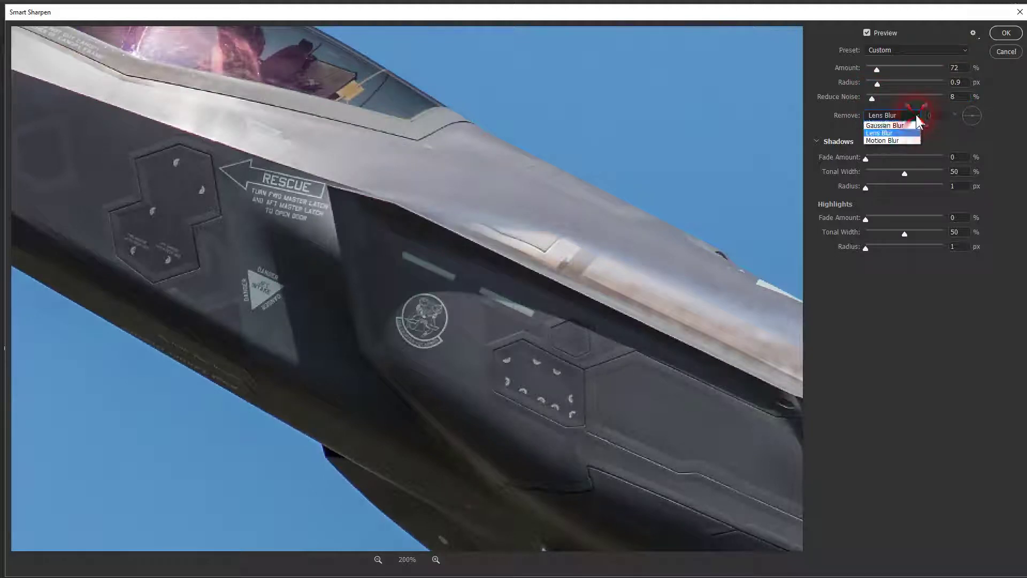
{"action": "left_click", "coordinate": [883, 133]}
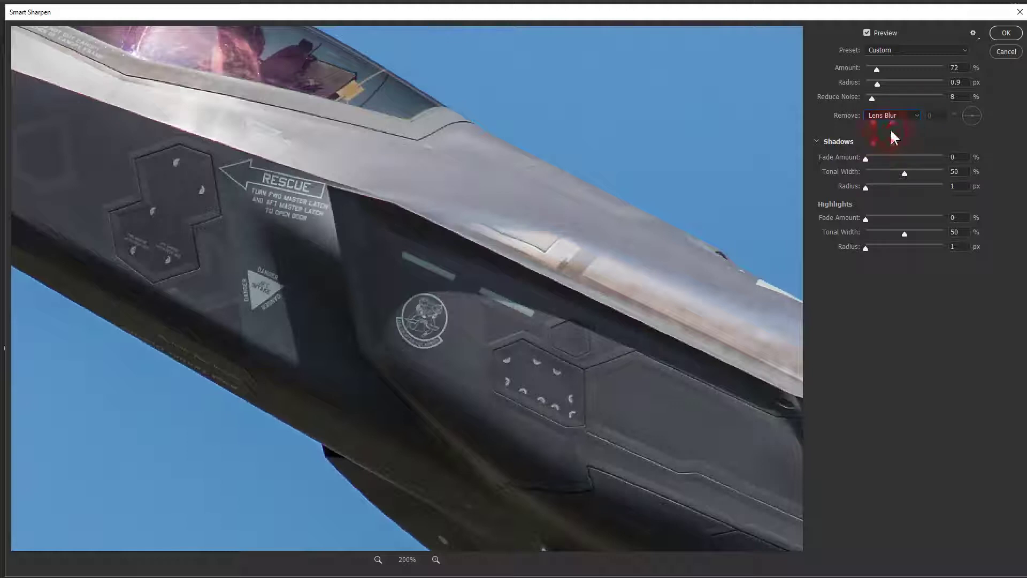
{"action": "left_click", "coordinate": [1006, 33]}
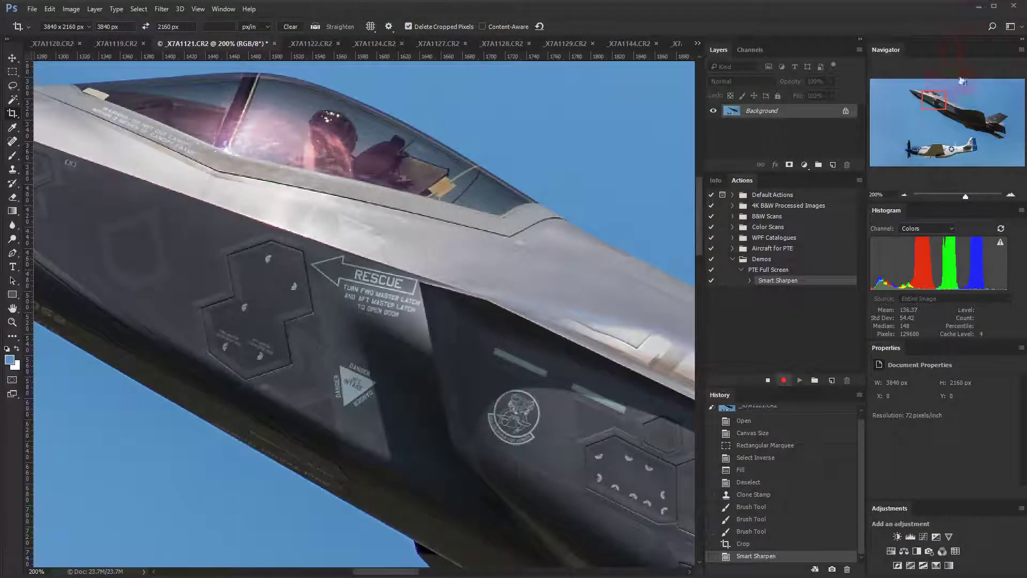
{"action": "left_click", "coordinate": [770, 283]}
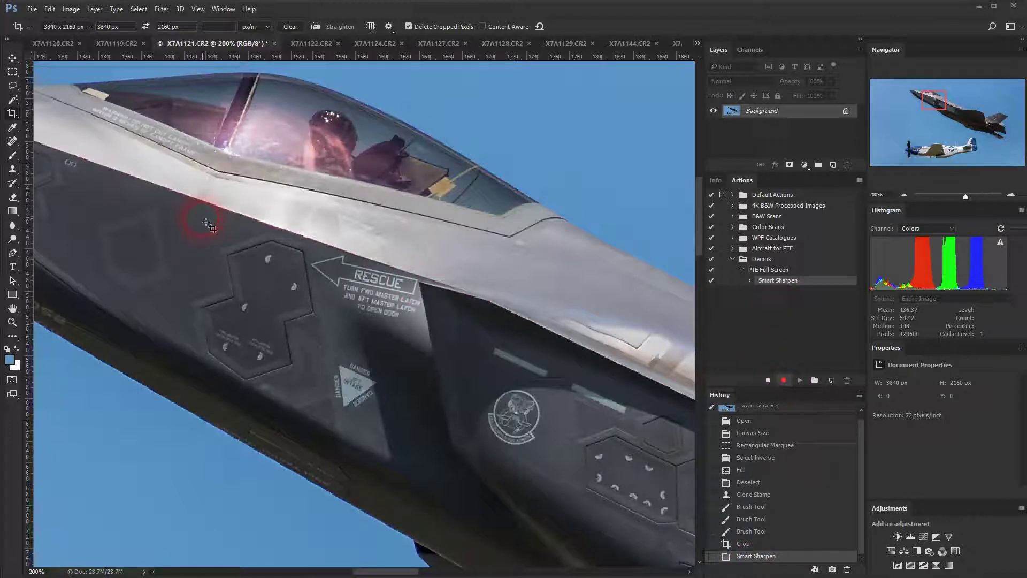
Select the entire photo with a rectangular marquee drawn beyond all edges of the canvas.
{"action": "key", "text": "ctrl+0"}
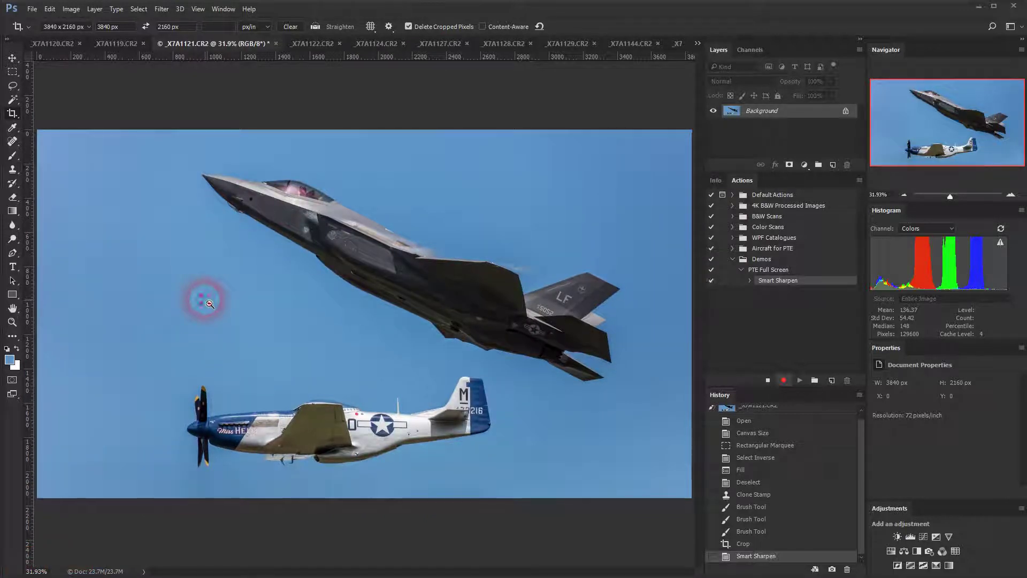
{"action": "key", "text": "ctrl+minus"}
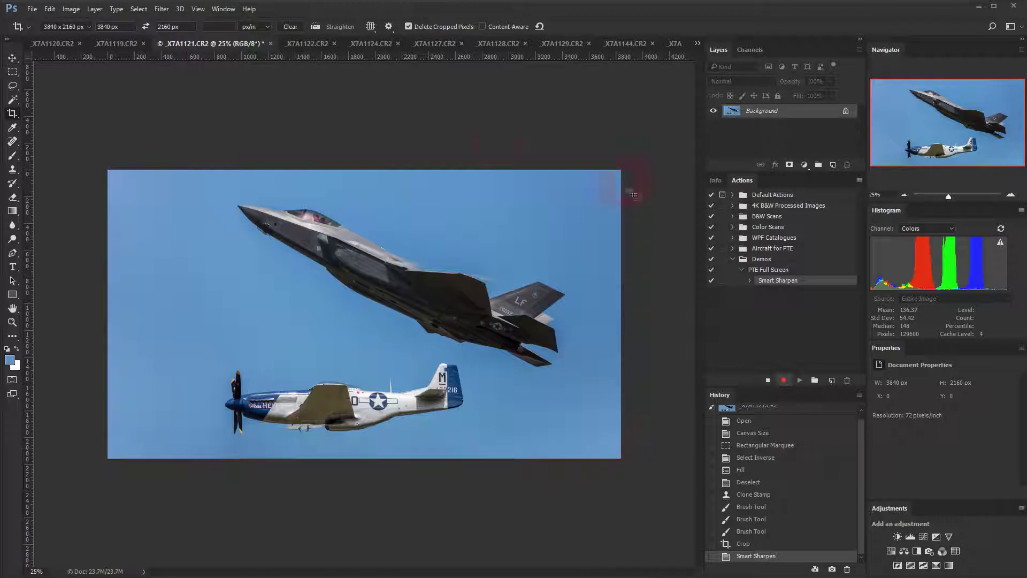
{"action": "left_click", "coordinate": [11, 73]}
{"action": "left_click_drag", "start_coordinate": [101, 155], "coordinate": [644, 467]}
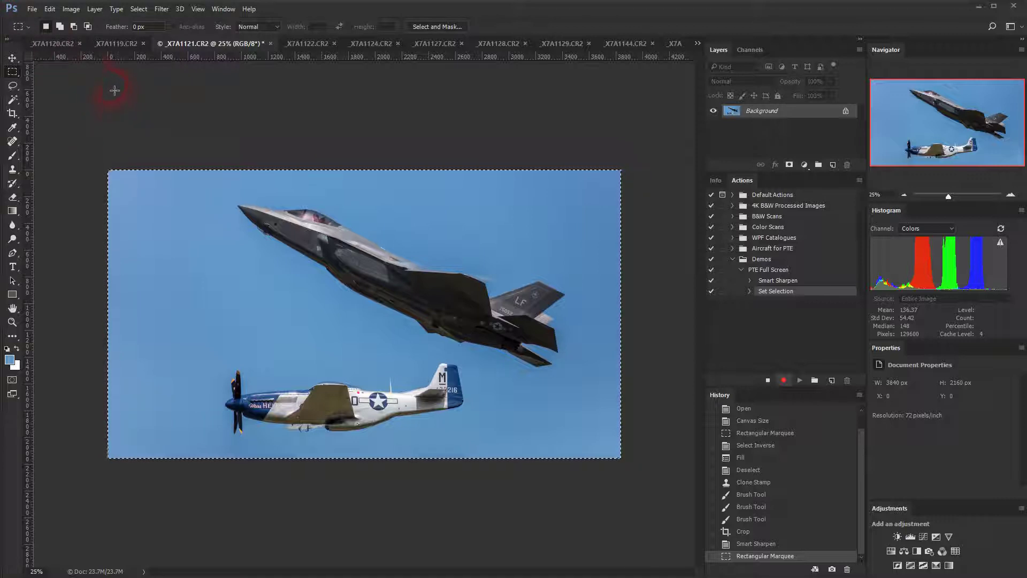
Open the Stroke settings for the selection and set the stroke color to white (ffffff).
{"action": "left_click", "coordinate": [51, 9]}
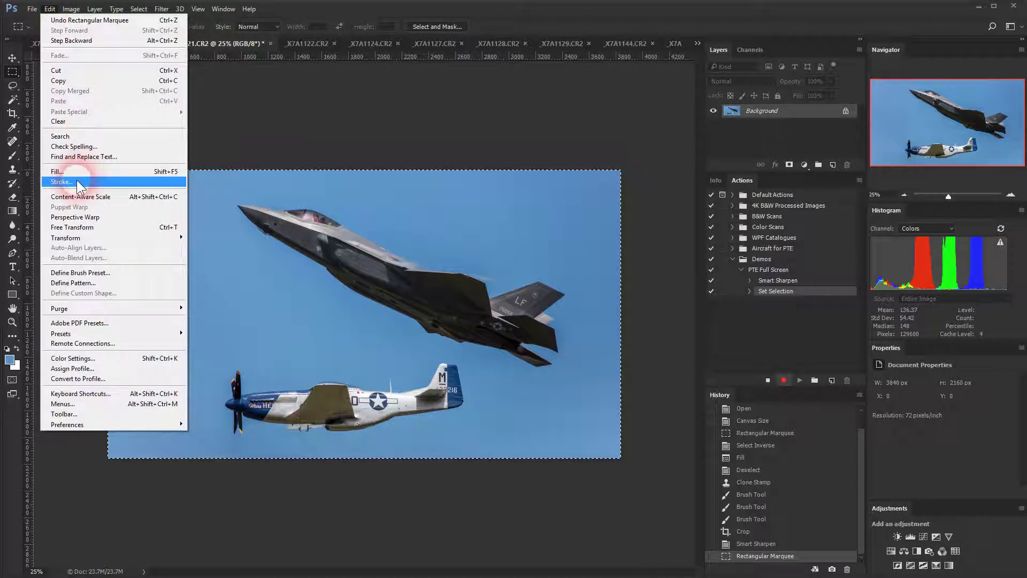
{"action": "key", "text": "Escape"}
{"action": "key", "text": "i"}
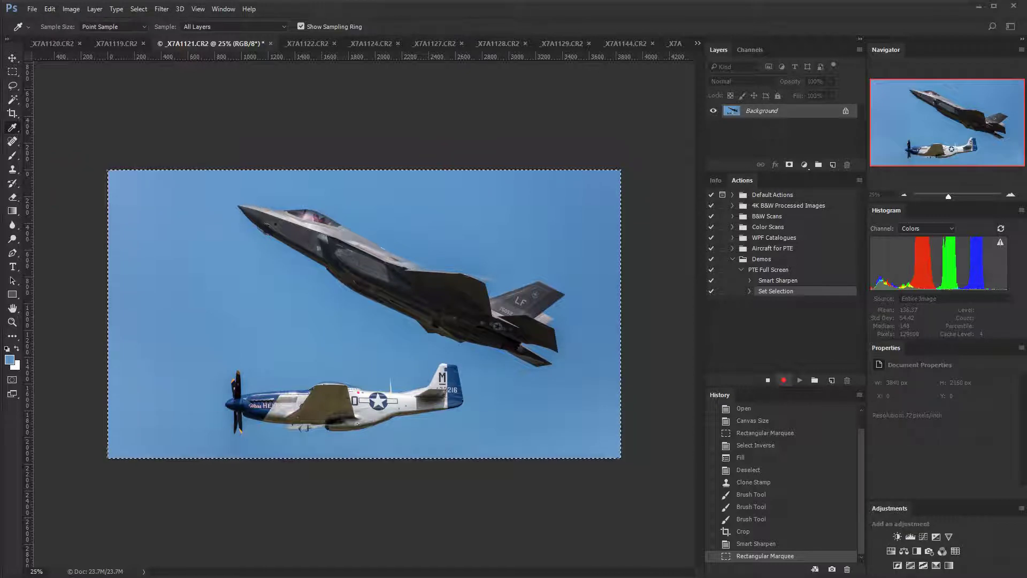
{"action": "mouse_move", "coordinate": [801, 149]}
{"action": "left_mouse_down"}
{"action": "mouse_move", "coordinate": [598, 74]}
{"action": "mouse_move", "coordinate": [603, 90]}
{"action": "left_mouse_up"}
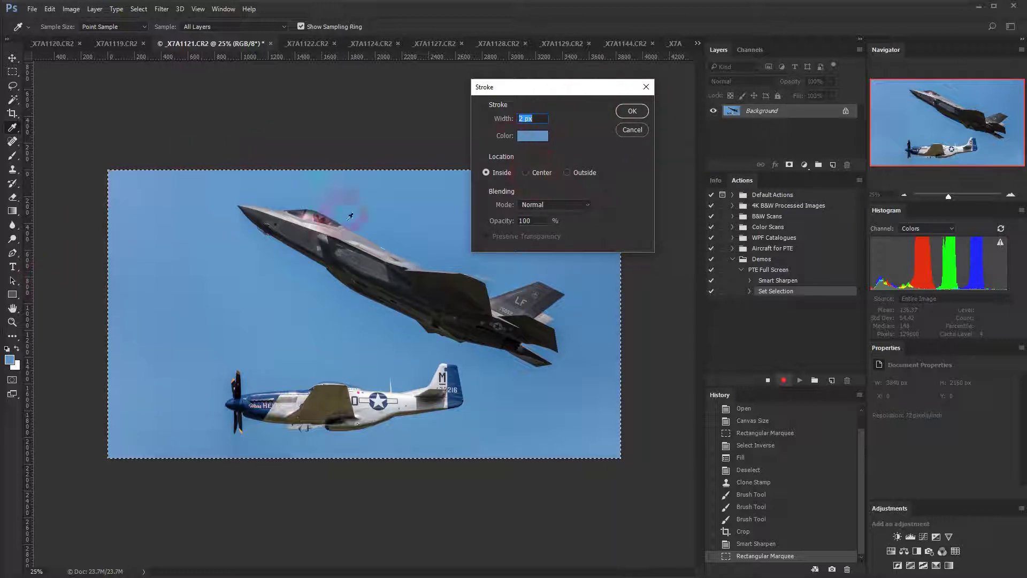
{"action": "left_click", "coordinate": [525, 136]}
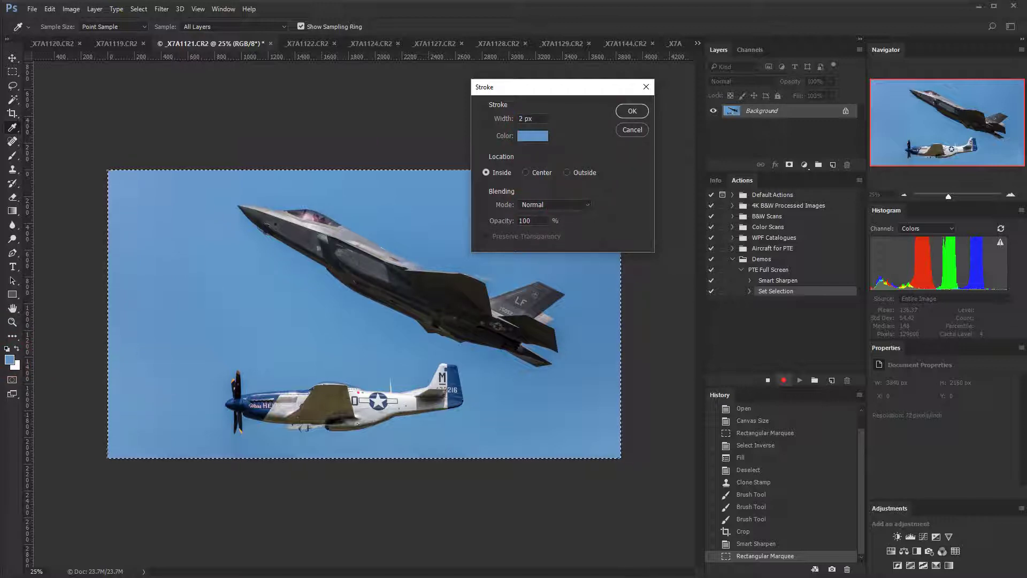
{"action": "mouse_move", "coordinate": [698, 48]}
{"action": "left_mouse_down"}
{"action": "mouse_move", "coordinate": [301, 122]}
{"action": "mouse_move", "coordinate": [259, 112]}
{"action": "left_mouse_up"}
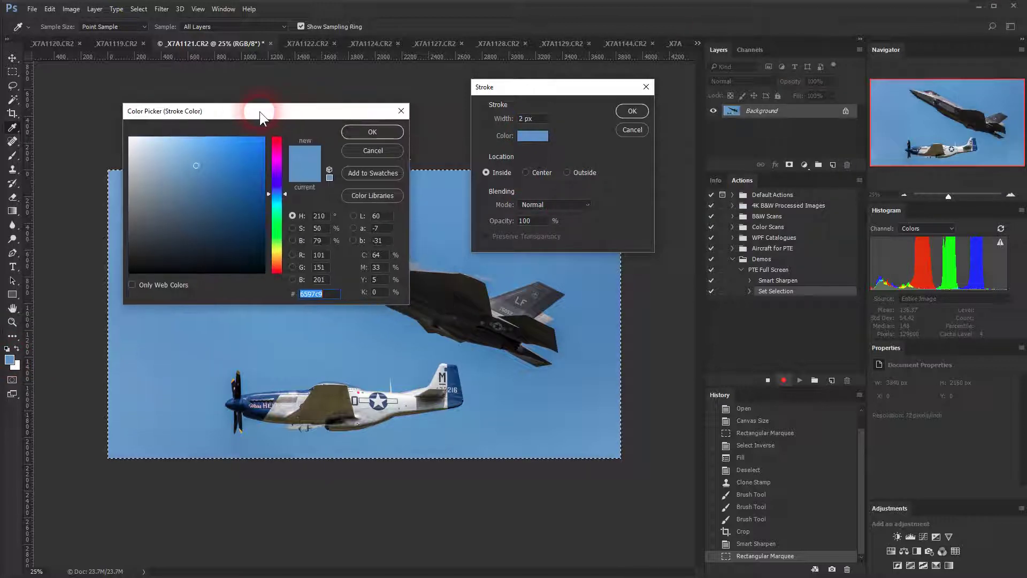
{"action": "mouse_move", "coordinate": [163, 178]}
{"action": "left_mouse_down"}
{"action": "mouse_move", "coordinate": [122, 143]}
{"action": "mouse_move", "coordinate": [129, 137]}
{"action": "left_mouse_up"}
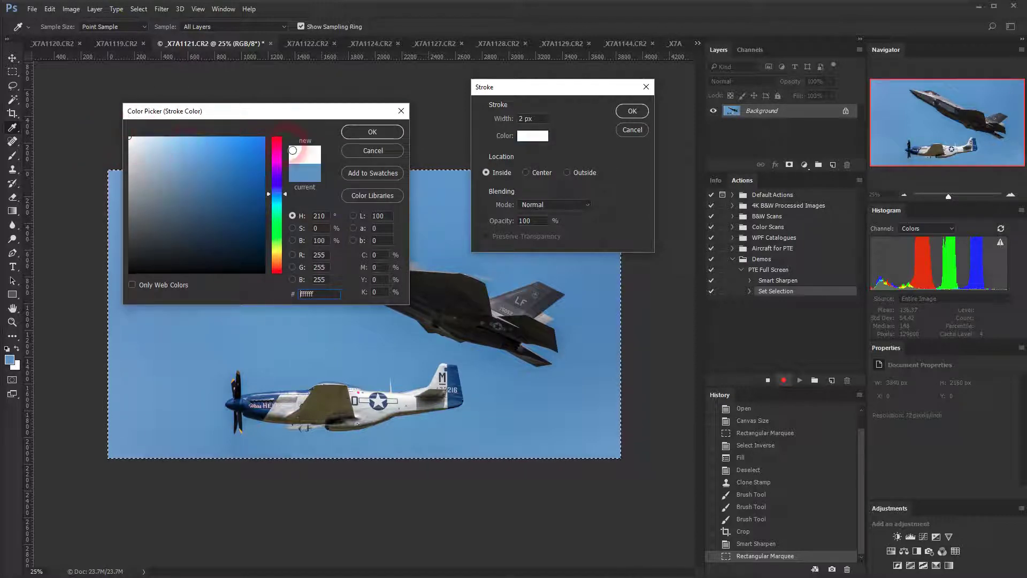
{"action": "left_click", "coordinate": [372, 133]}
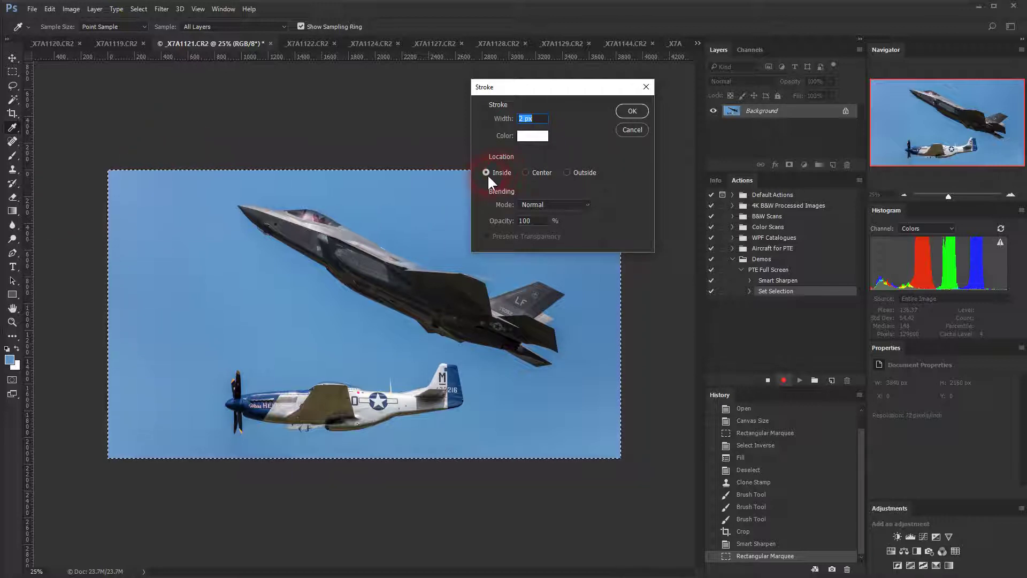
Set the stroke width to 3 px, apply it inside the selection at 100% opacity, and deselect.
{"action": "left_click", "coordinate": [632, 111]}
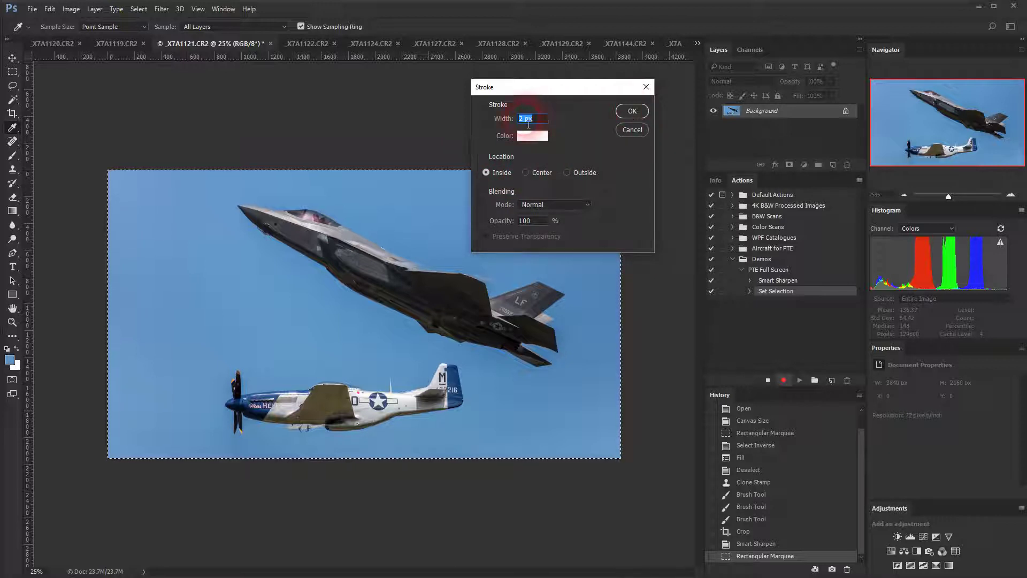
{"action": "left_click_drag", "start_coordinate": [522, 123], "coordinate": [515, 124]}
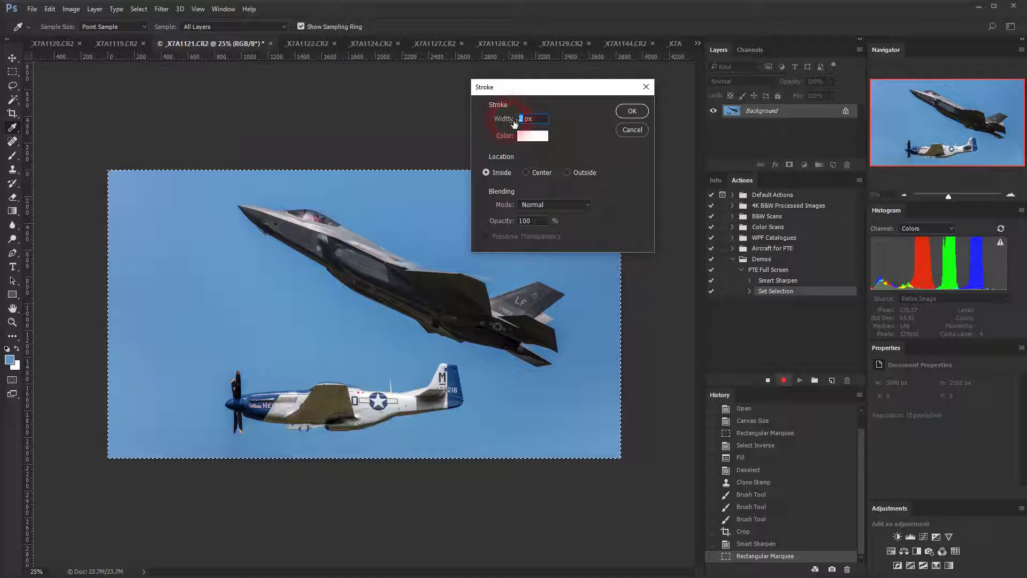
{"action": "type", "text": "3"}
{"action": "left_click", "coordinate": [531, 134]}
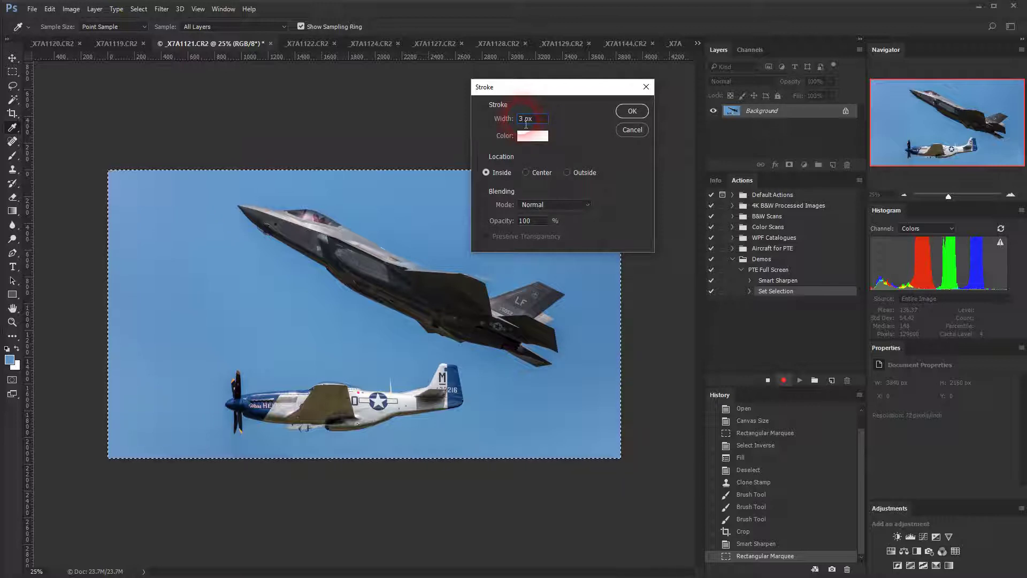
{"action": "left_click", "coordinate": [631, 110]}
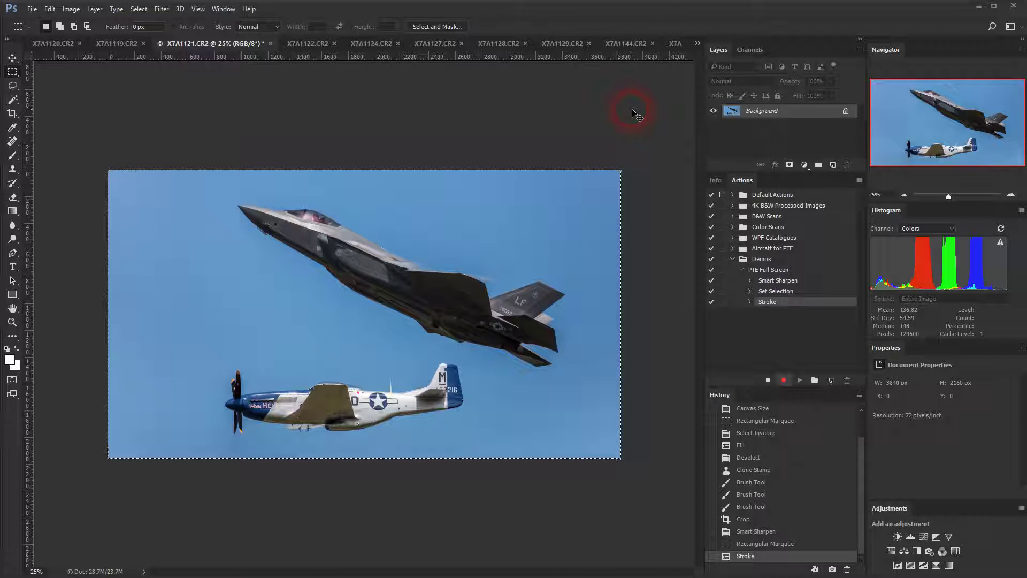
{"action": "key", "text": "ctrl+d"}
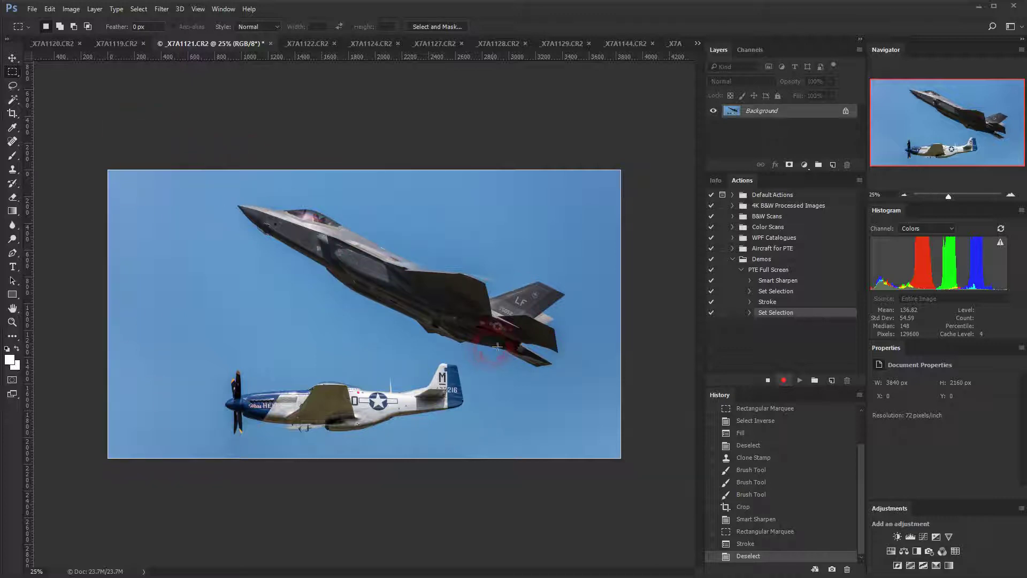
Save the photo as JPEG _X7A1121.jpg in Z - PTE 9 - Demo Files > Airdisplay > Photos 3840x2160 (exact size with border).
{"action": "left_click", "coordinate": [34, 12]}
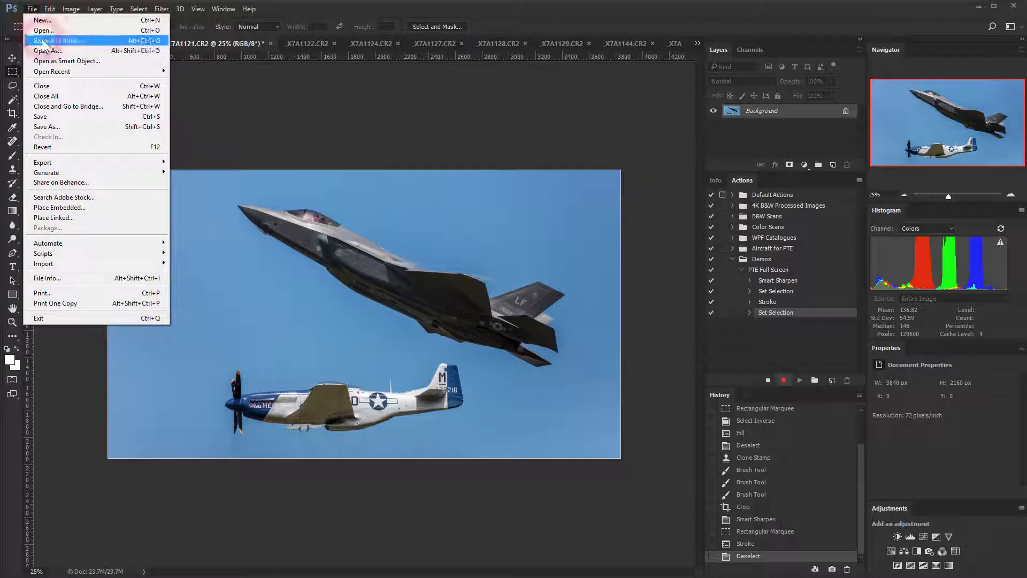
{"action": "left_click", "coordinate": [58, 126]}
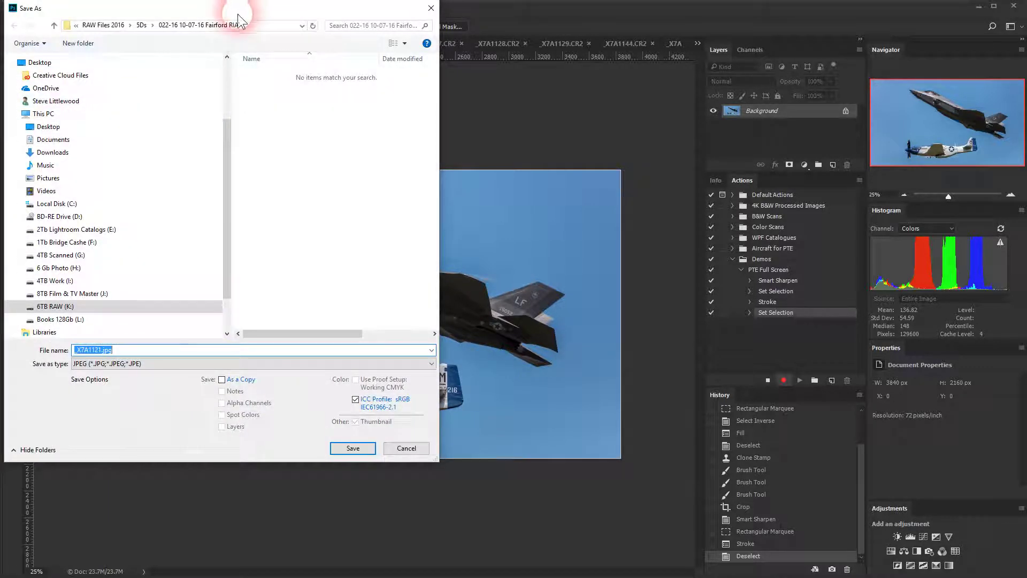
{"action": "left_click", "coordinate": [18, 204]}
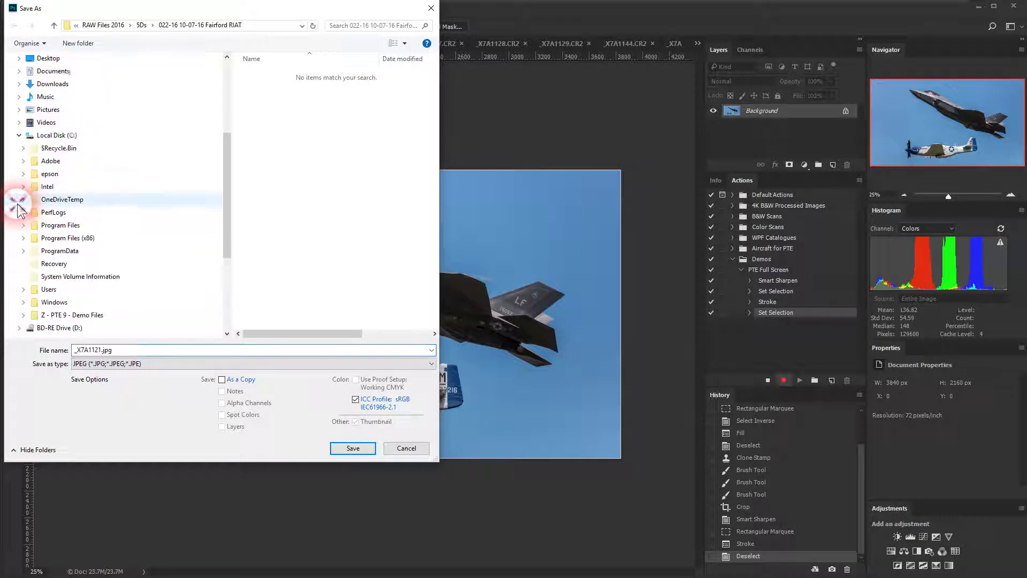
{"action": "left_click", "coordinate": [23, 315]}
{"action": "left_click", "coordinate": [29, 303]}
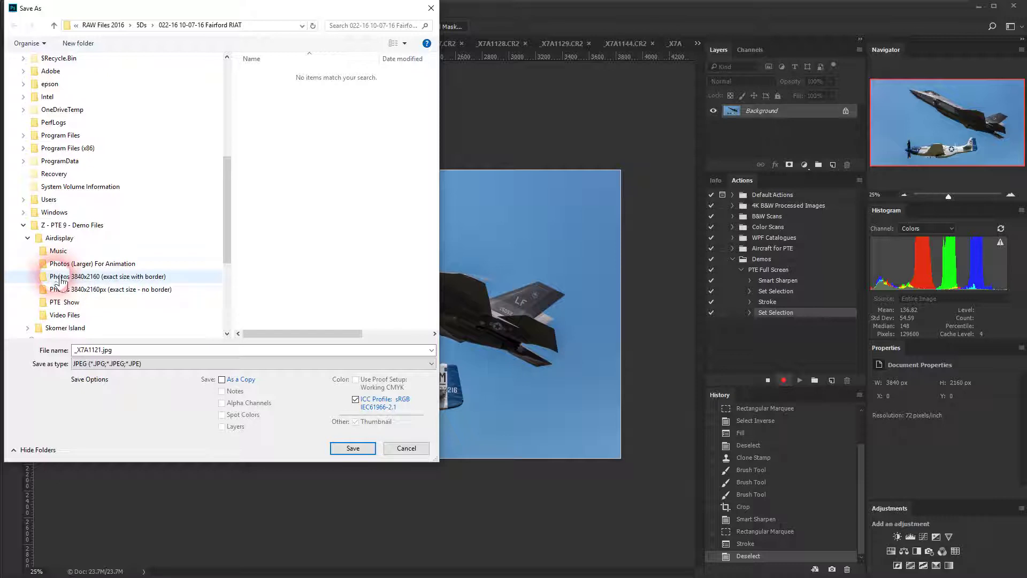
{"action": "left_click", "coordinate": [134, 279]}
{"action": "left_click", "coordinate": [136, 353]}
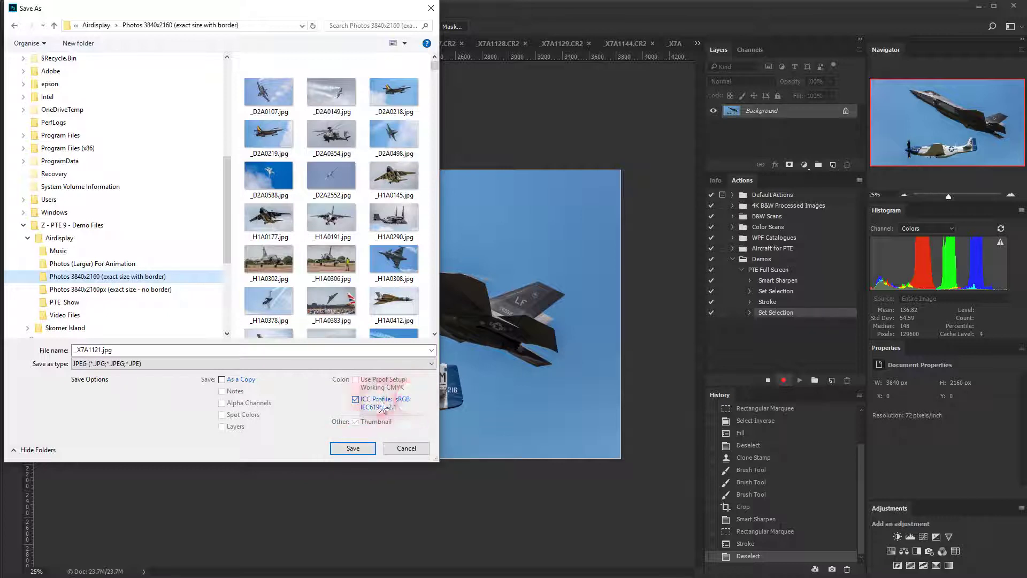
{"action": "left_click", "coordinate": [352, 448]}
Set the JPEG quality to 12 (Maximum) with the Baseline ("Standard") format and accept the options.
{"action": "key", "text": "h"}
{"action": "left_click_drag", "start_coordinate": [923, 219], "coordinate": [605, 102]}
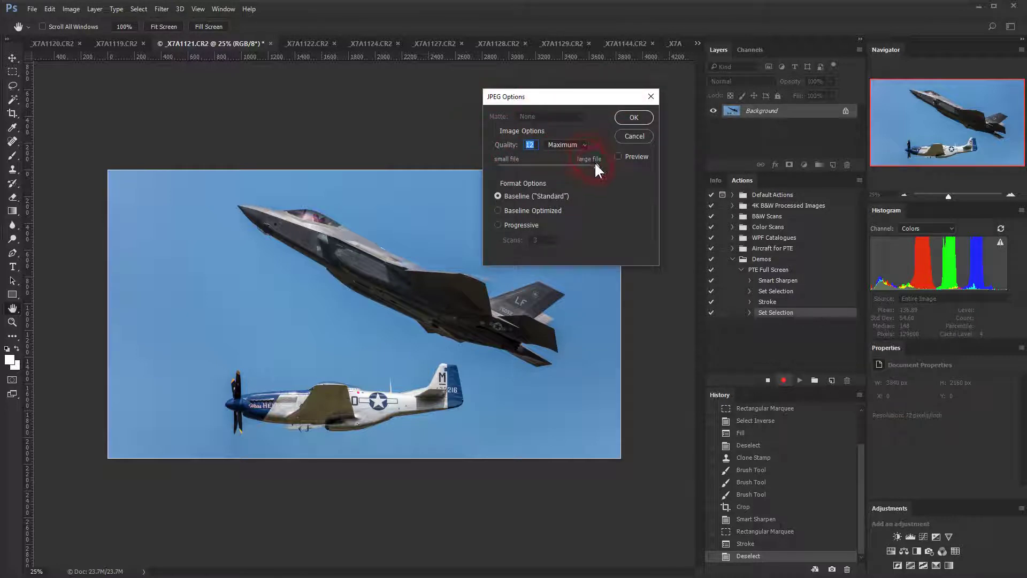
{"action": "left_click_drag", "start_coordinate": [561, 162], "coordinate": [599, 165]}
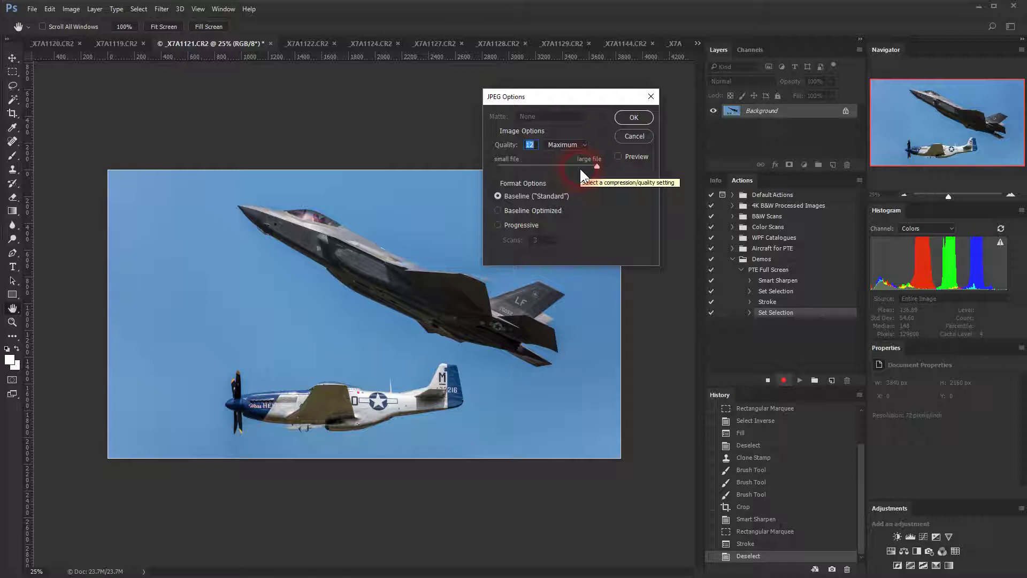
{"action": "left_click", "coordinate": [635, 119]}
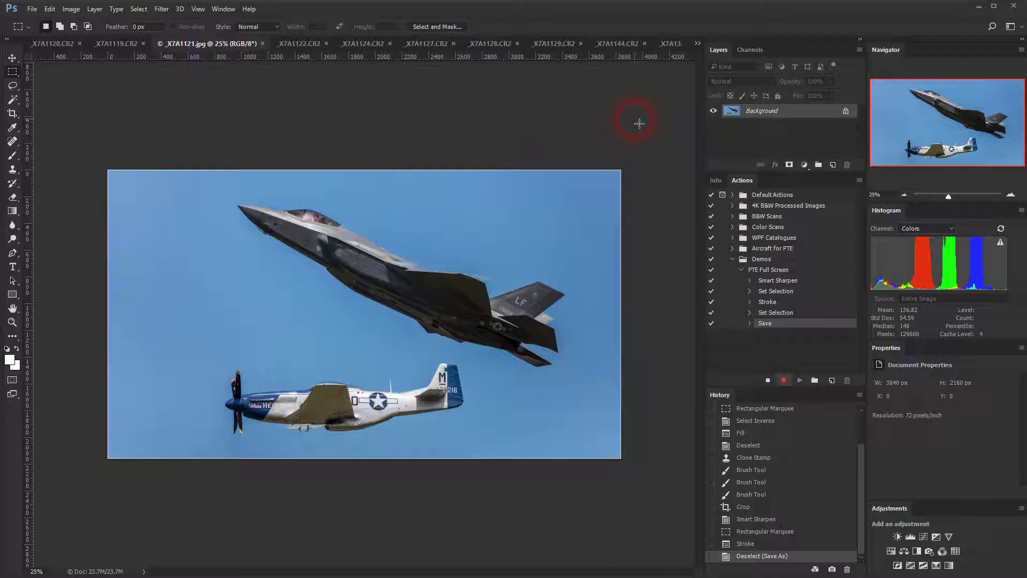
Close the saved photo as the last command of the action and stop recording.
{"action": "left_click", "coordinate": [263, 43]}
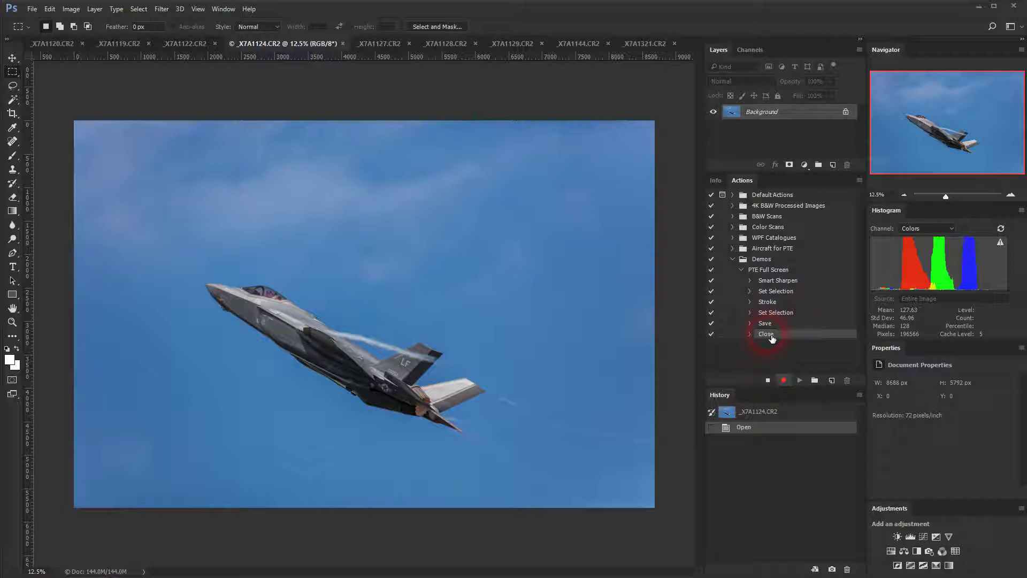
{"action": "left_click", "coordinate": [769, 380]}
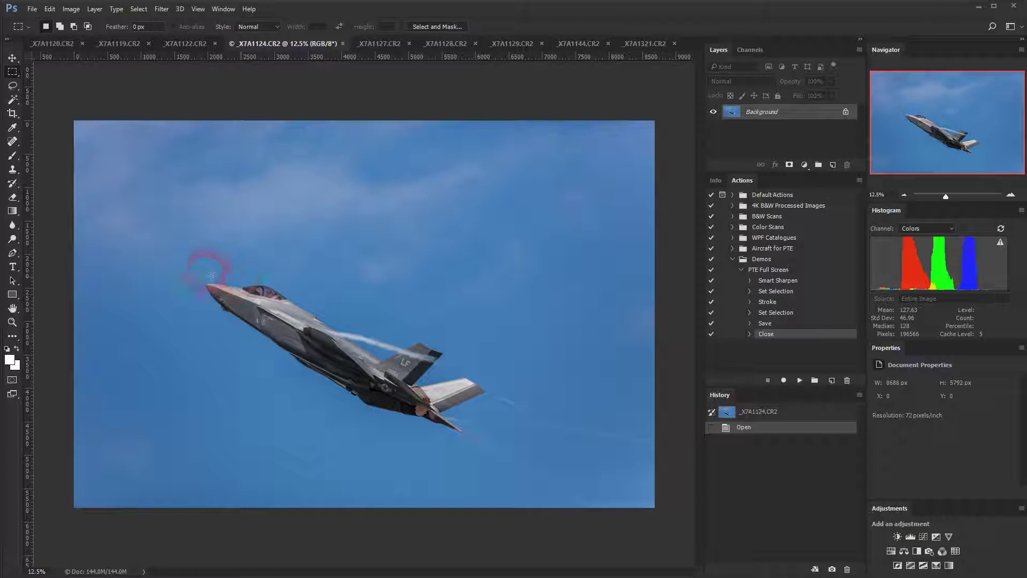
Crop _X7A1124.CR2 around the jet with the 3840 x 2160 px preset, rotating the crop frame slightly clockwise.
{"action": "left_click", "coordinate": [13, 113]}
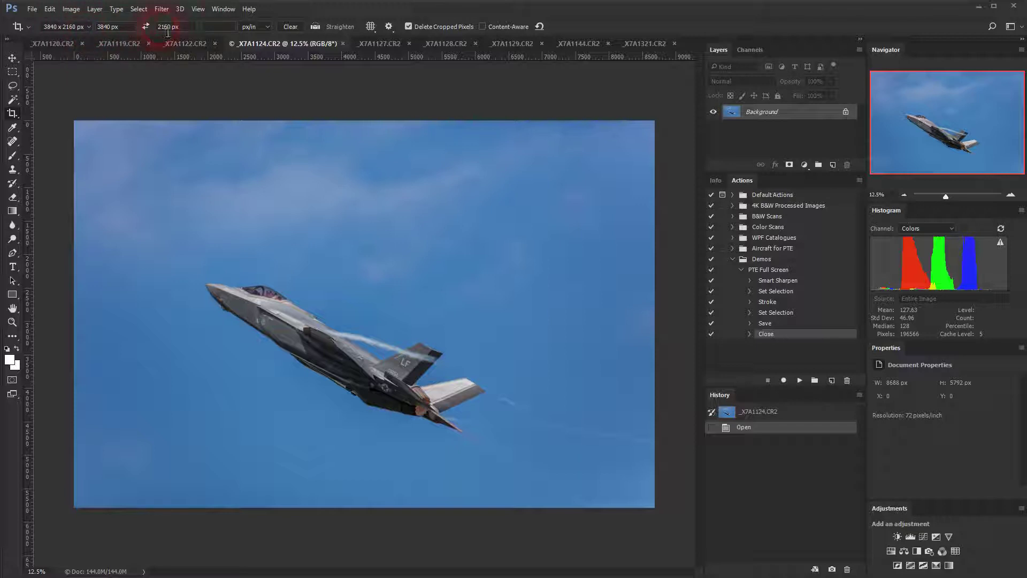
{"action": "left_click", "coordinate": [89, 26]}
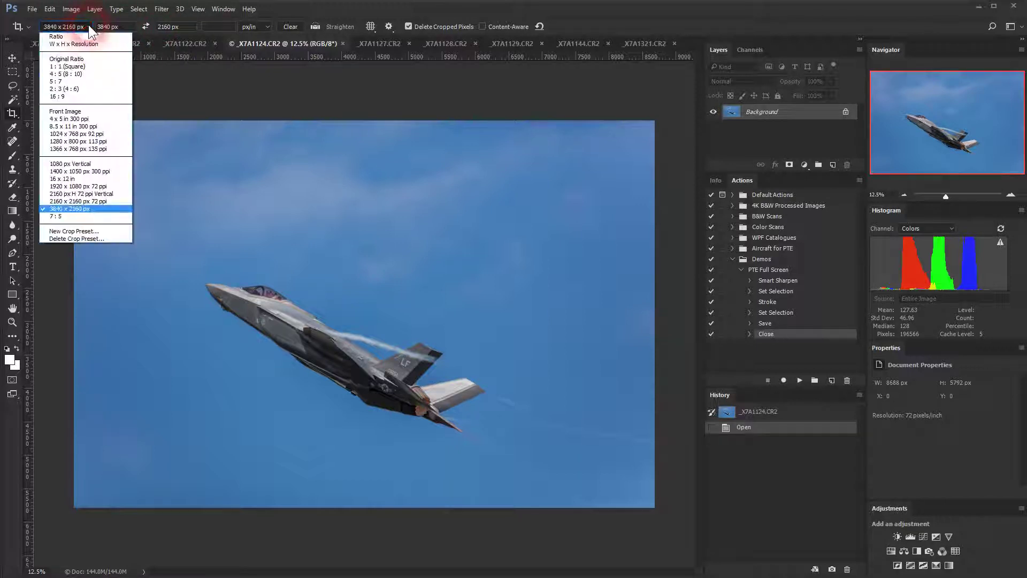
{"action": "left_click", "coordinate": [82, 209]}
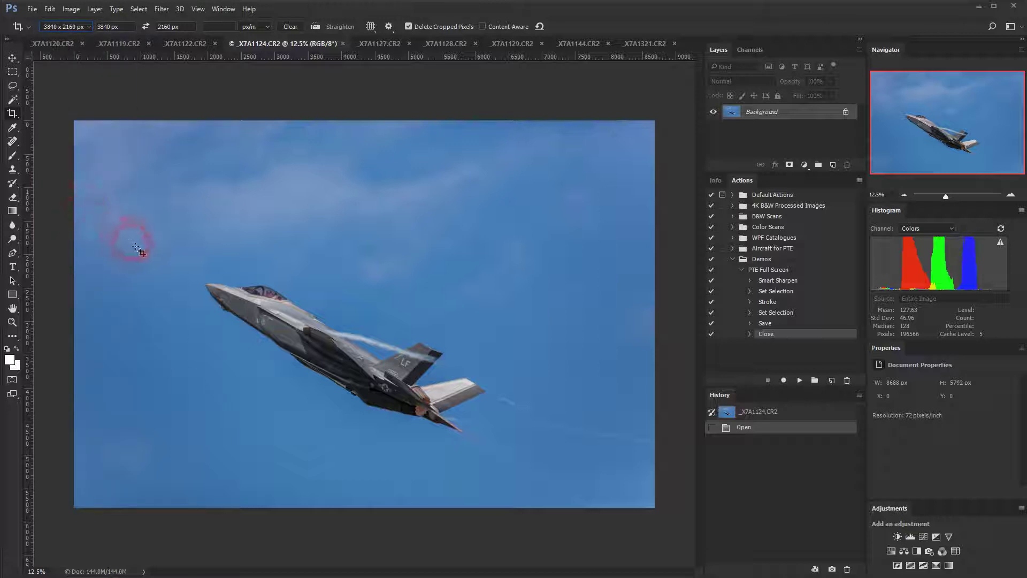
{"action": "left_click_drag", "start_coordinate": [130, 221], "coordinate": [626, 485]}
{"action": "left_click_drag", "start_coordinate": [621, 215], "coordinate": [610, 230]}
{"action": "left_click_drag", "start_coordinate": [563, 249], "coordinate": [527, 261]}
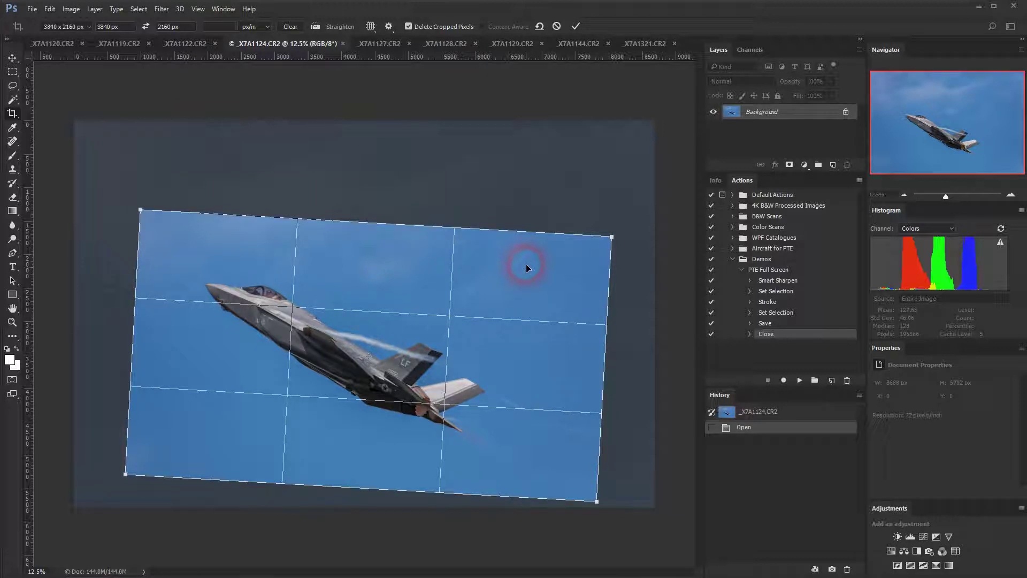
{"action": "key", "text": "Return"}
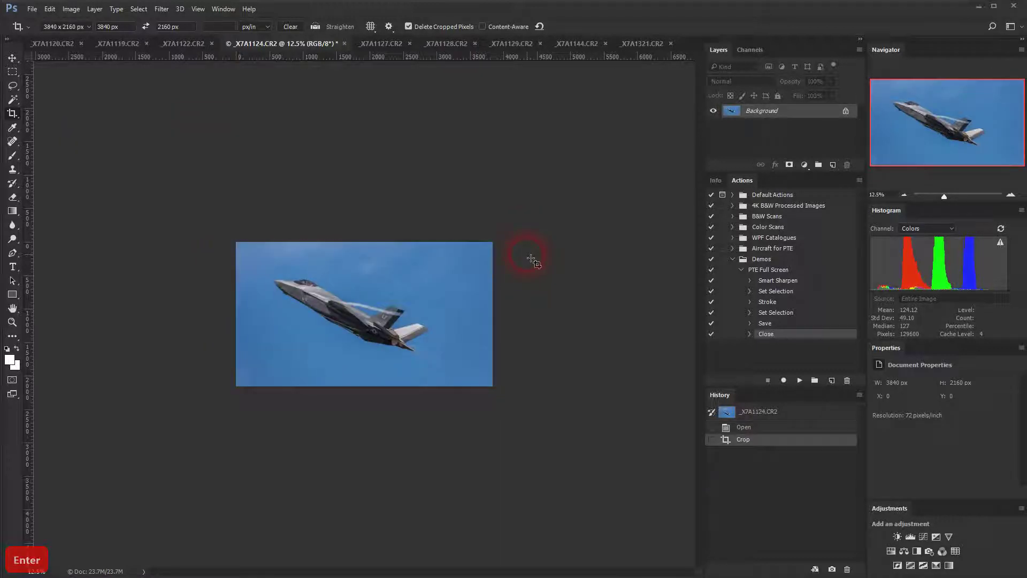
Play the whole PTE Full Screen action on the cropped photo of the single jet.
{"action": "key", "text": "ctrl+0"}
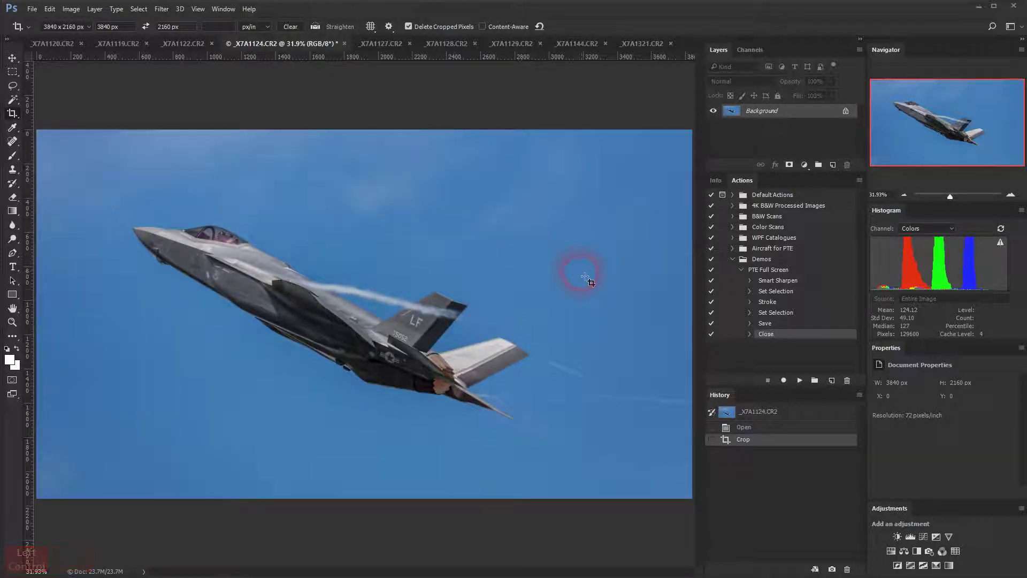
{"action": "left_click", "coordinate": [774, 273]}
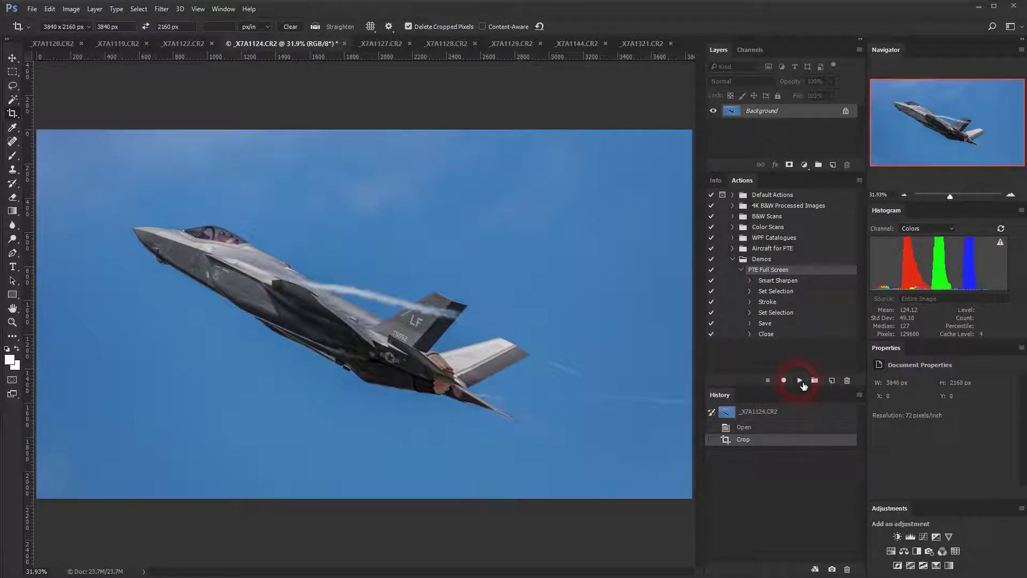
{"action": "left_click", "coordinate": [800, 381]}
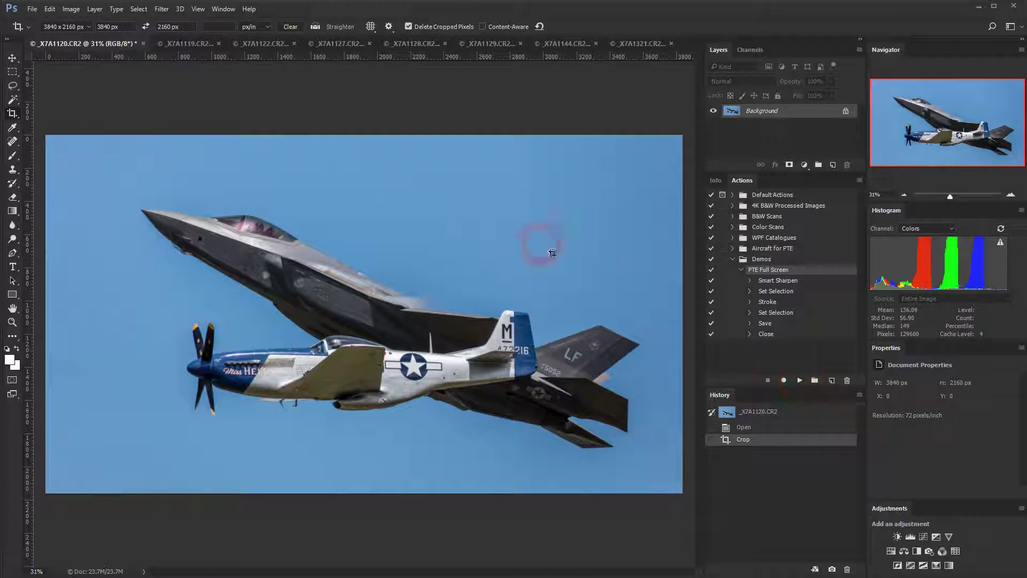
Check the pixel dimensions of _X7A1120.CR2 and play the PTE Full Screen action on it.
{"action": "left_click", "coordinate": [715, 181]}
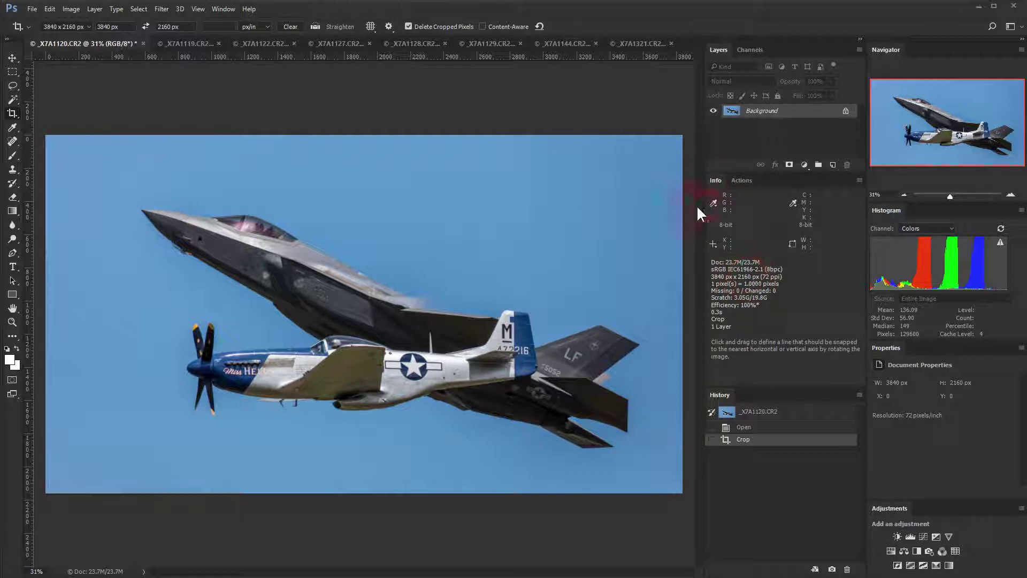
{"action": "left_click", "coordinate": [740, 179]}
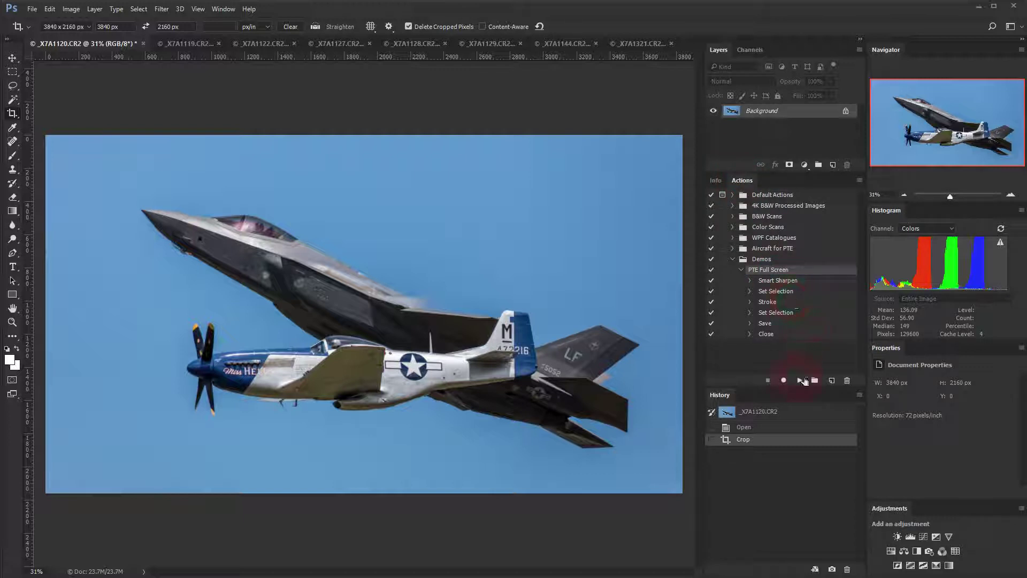
{"action": "left_click", "coordinate": [801, 380]}
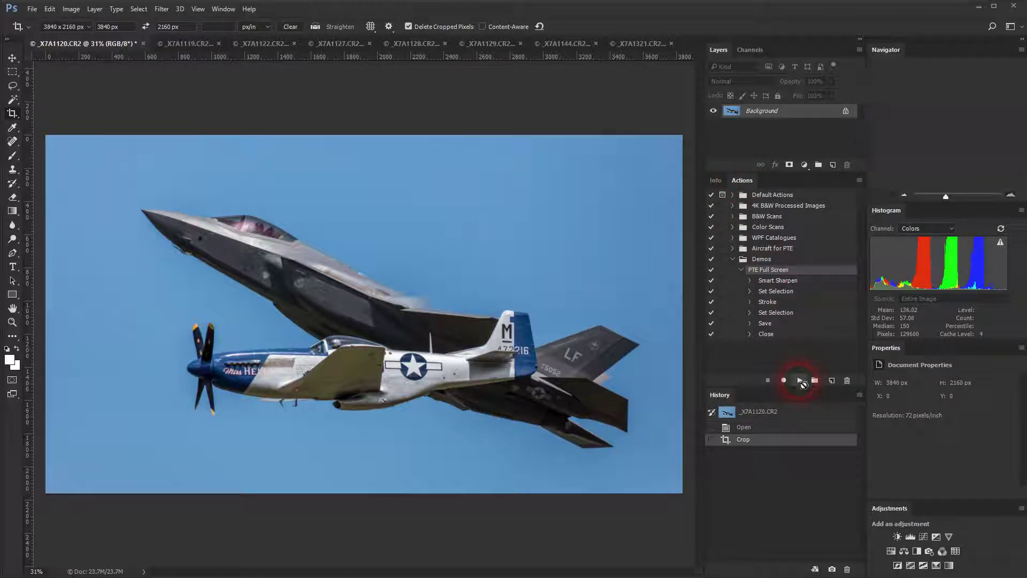
Crop _X7A1119.CR2 to 3840 x 2160 px around both aircraft and play the PTE Full Screen action on it.
{"action": "left_click", "coordinate": [12, 114]}
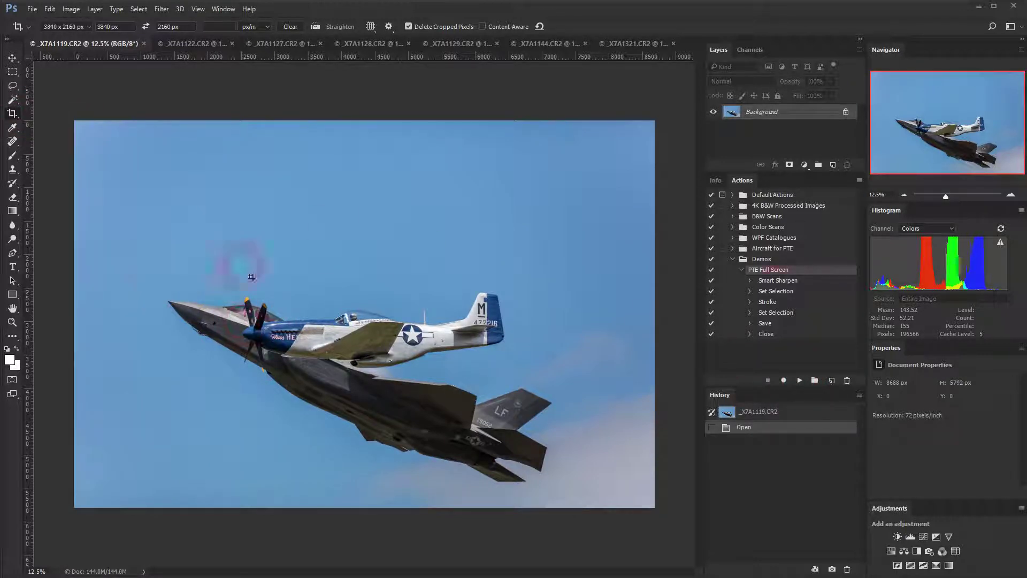
{"action": "left_click", "coordinate": [717, 179]}
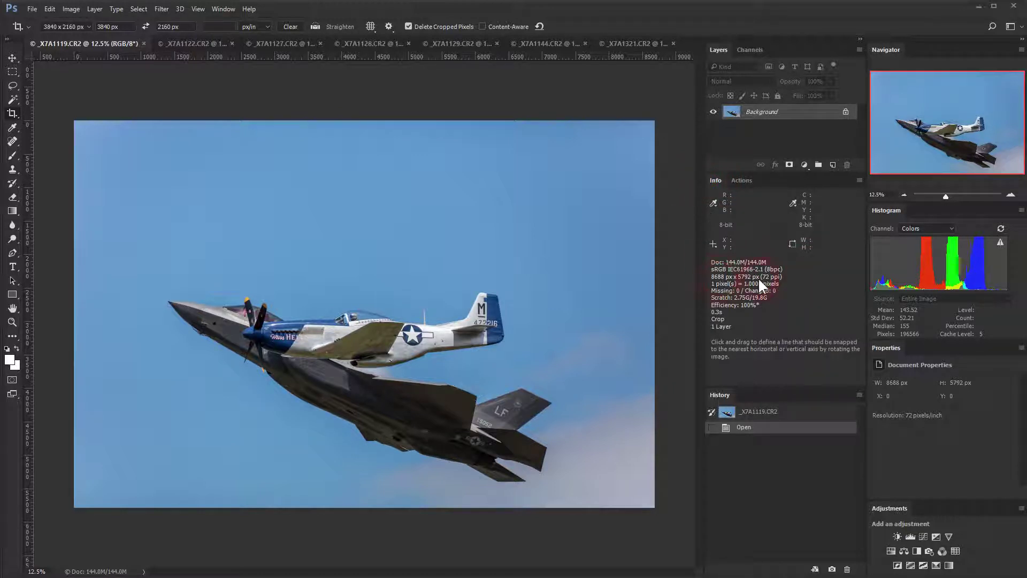
{"action": "left_click", "coordinate": [738, 181]}
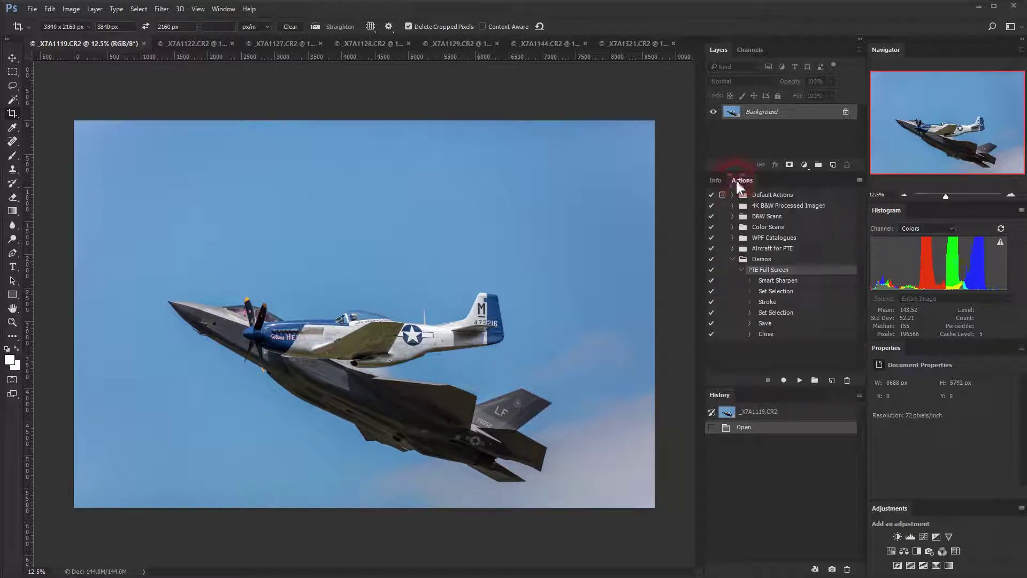
{"action": "left_click_drag", "start_coordinate": [135, 239], "coordinate": [615, 482]}
{"action": "left_click_drag", "start_coordinate": [516, 411], "coordinate": [499, 412]}
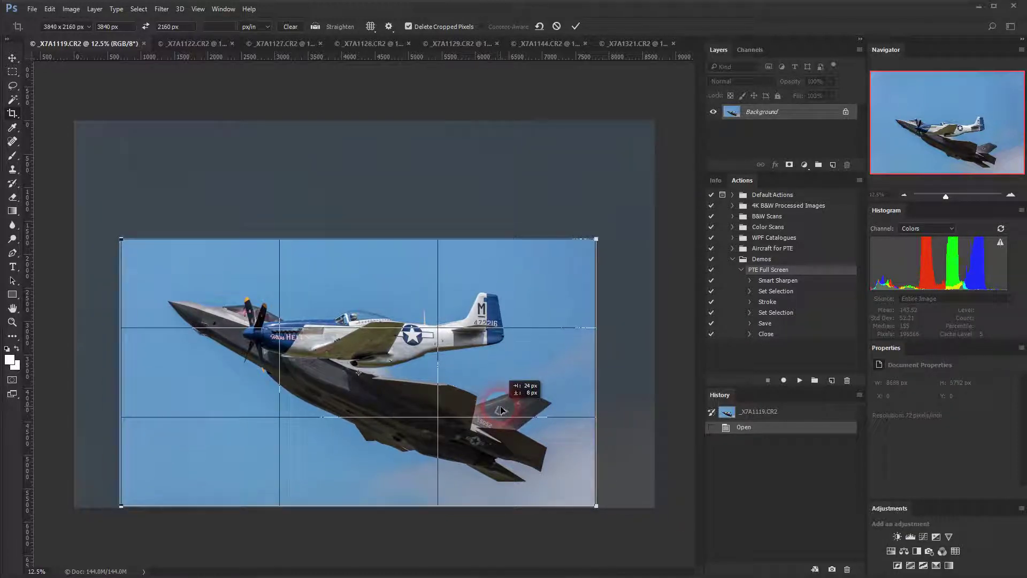
{"action": "key", "text": "Return"}
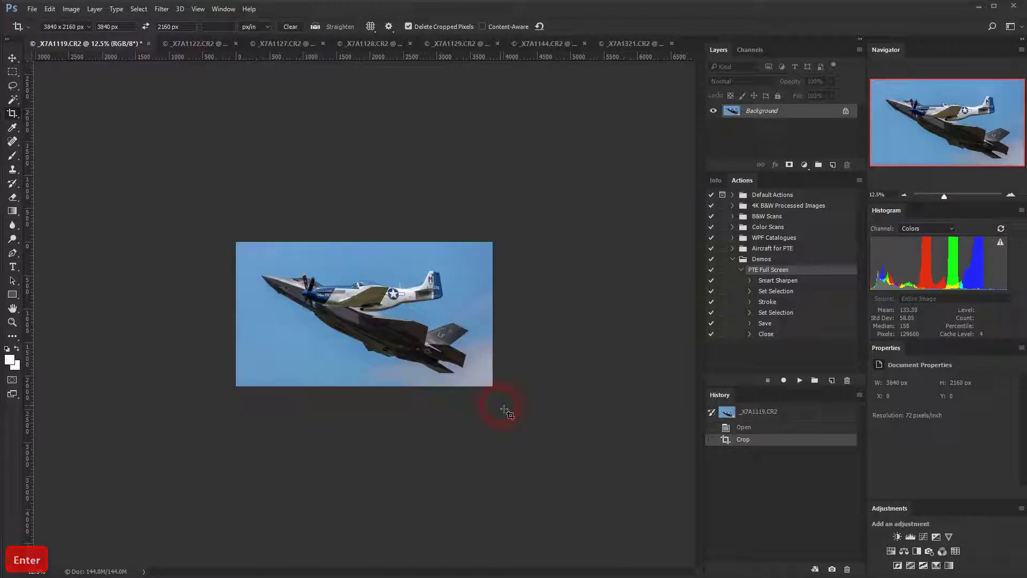
{"action": "key", "text": "ctrl+0"}
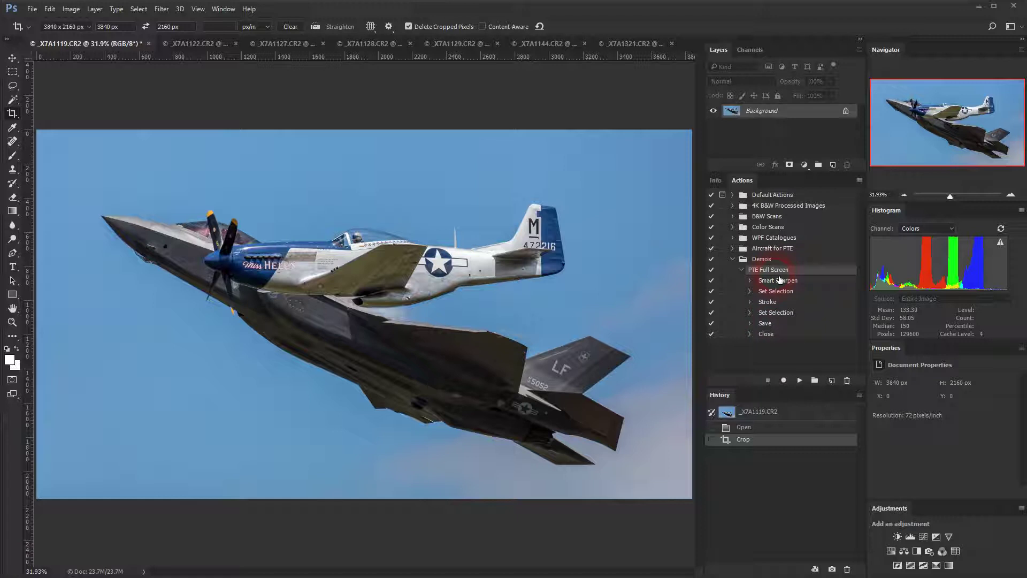
{"action": "left_click", "coordinate": [800, 379]}
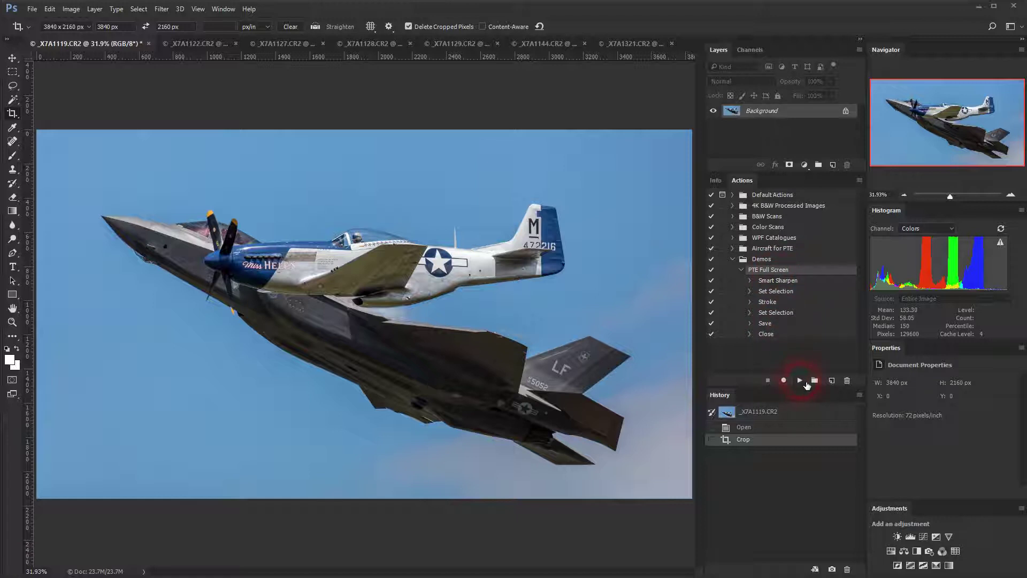